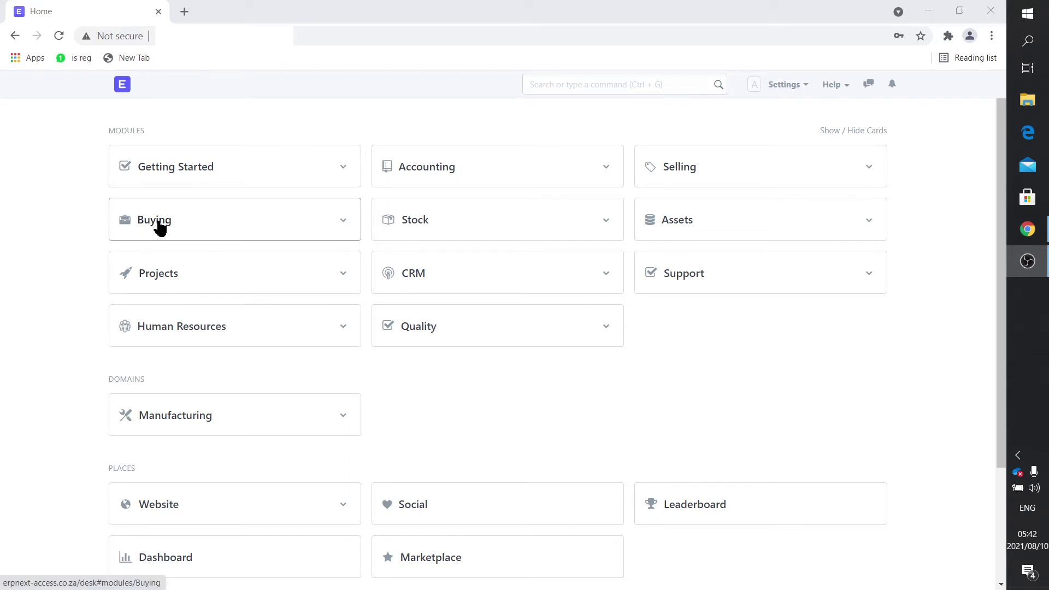
- Start a new Purchase Invoice from the Buying module with DHL as supplier
click(160, 226)
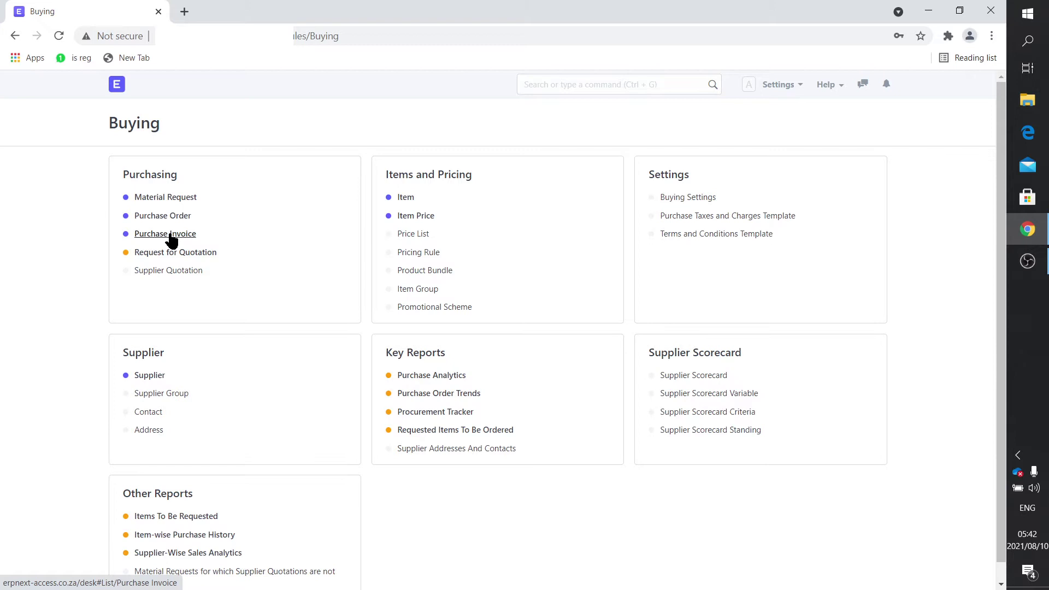
click(170, 234)
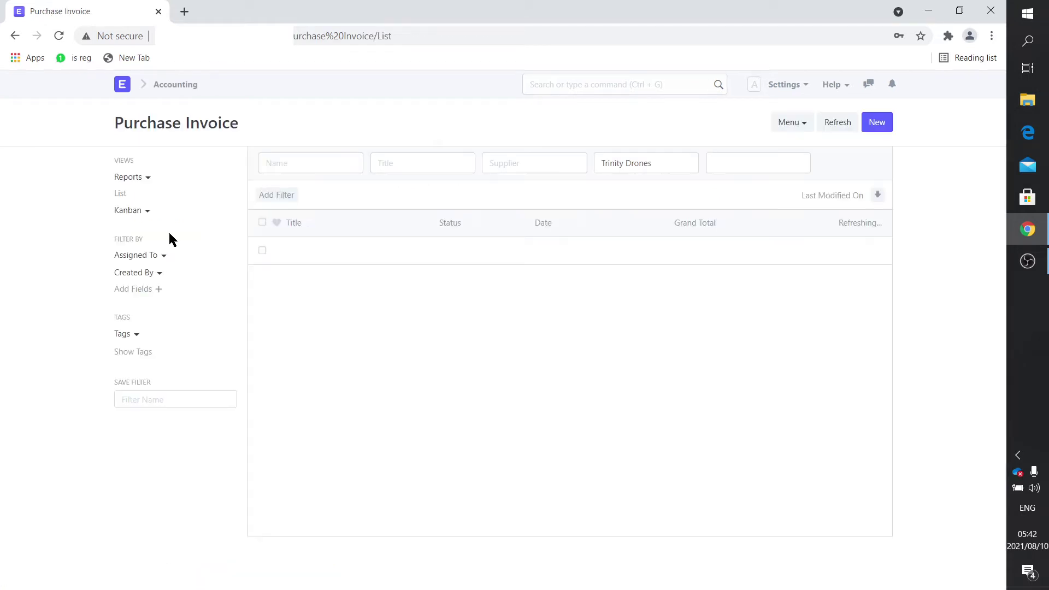
click(876, 127)
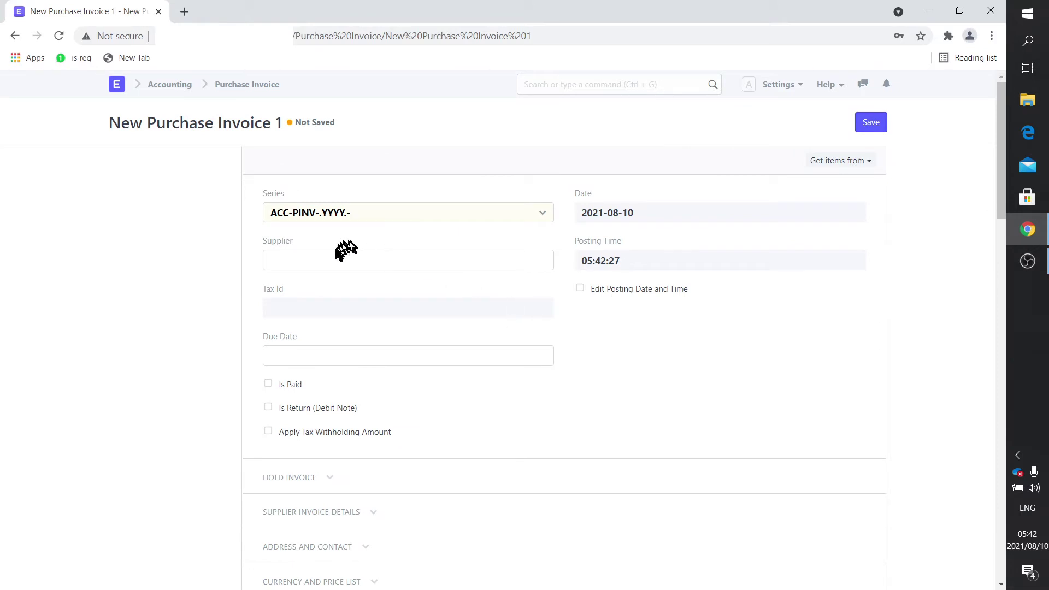
click(329, 260)
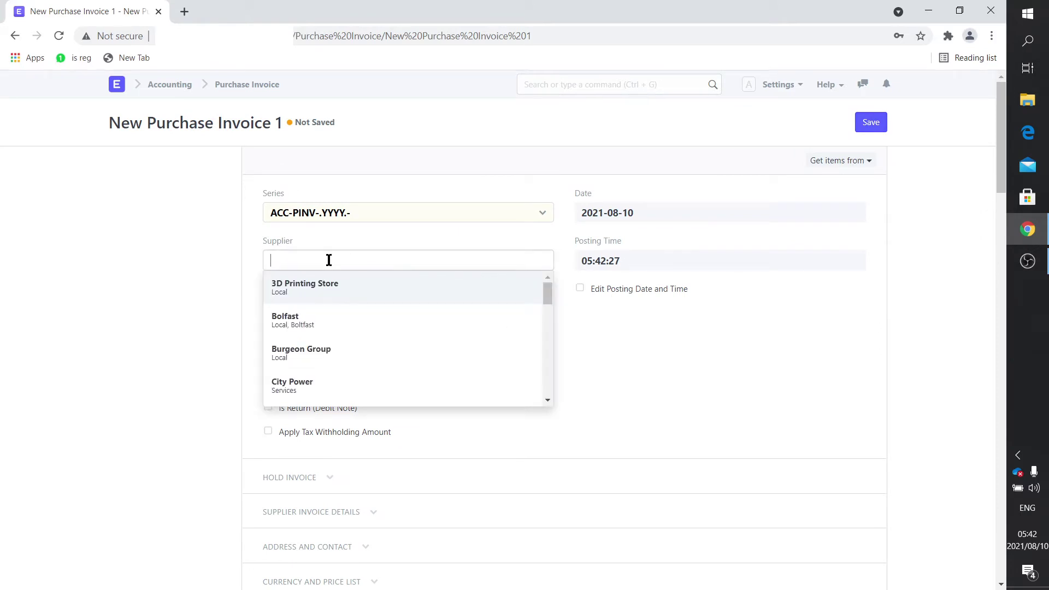
text(DH)
click(322, 285)
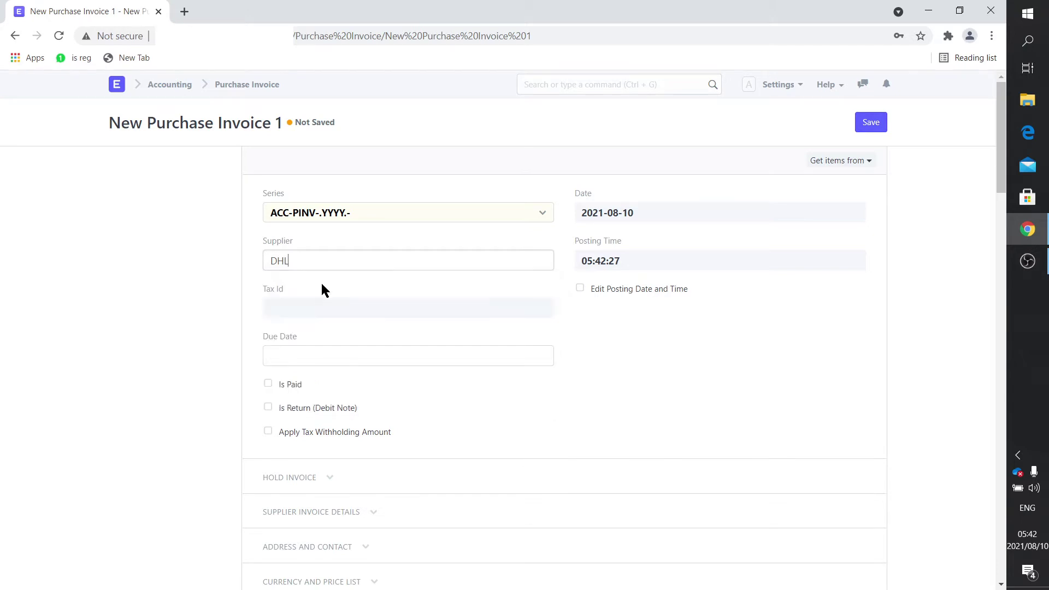
- Enter the supplier invoice number and set the supplier invoice date to 10 August 2021
scroll(322, 284, down, 1)
scroll(327, 322, down, 4)
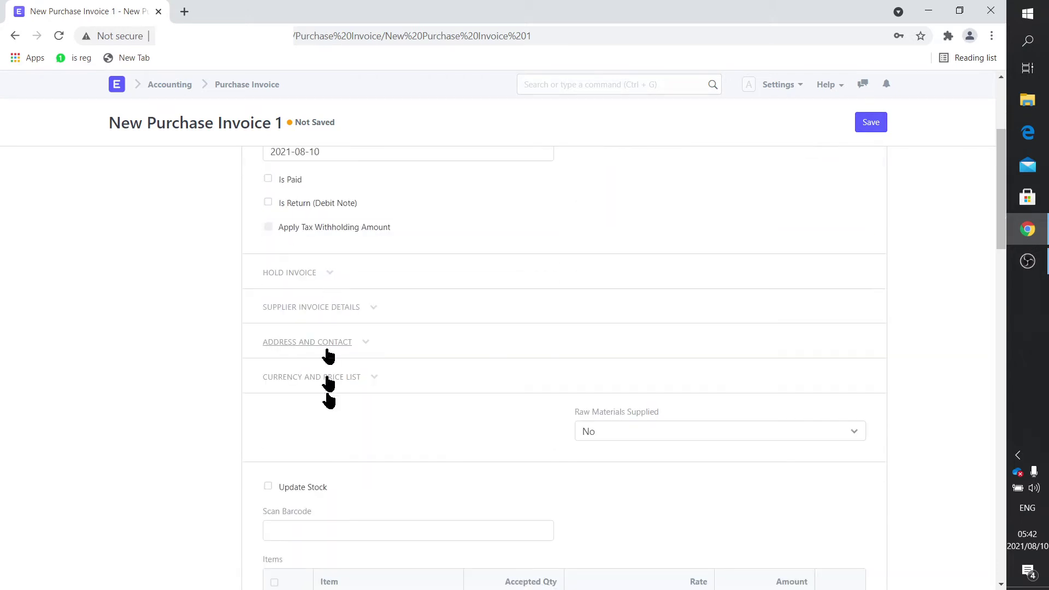
click(371, 311)
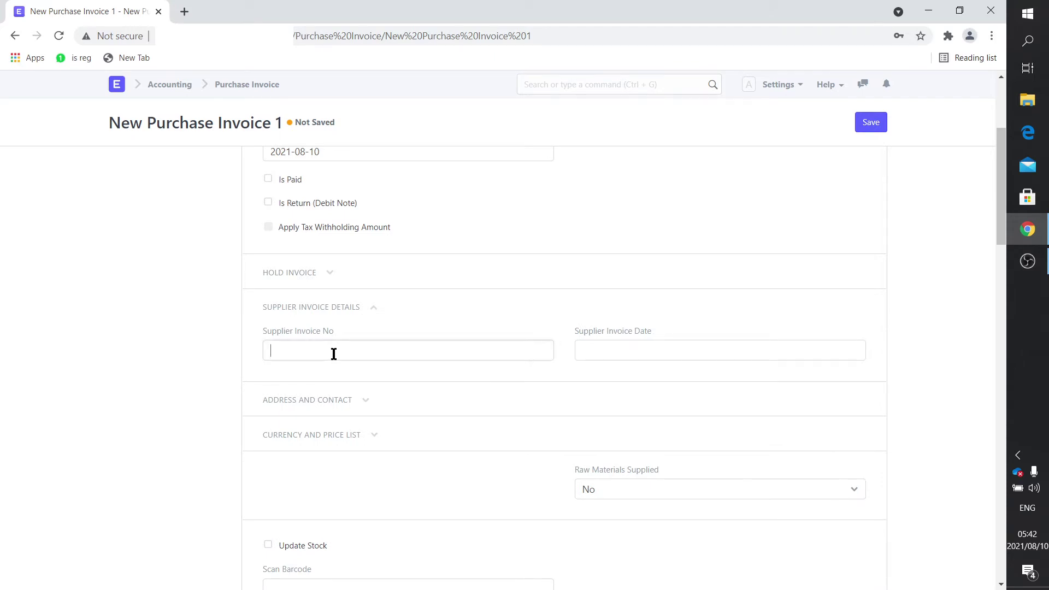
text(234567)
click(622, 355)
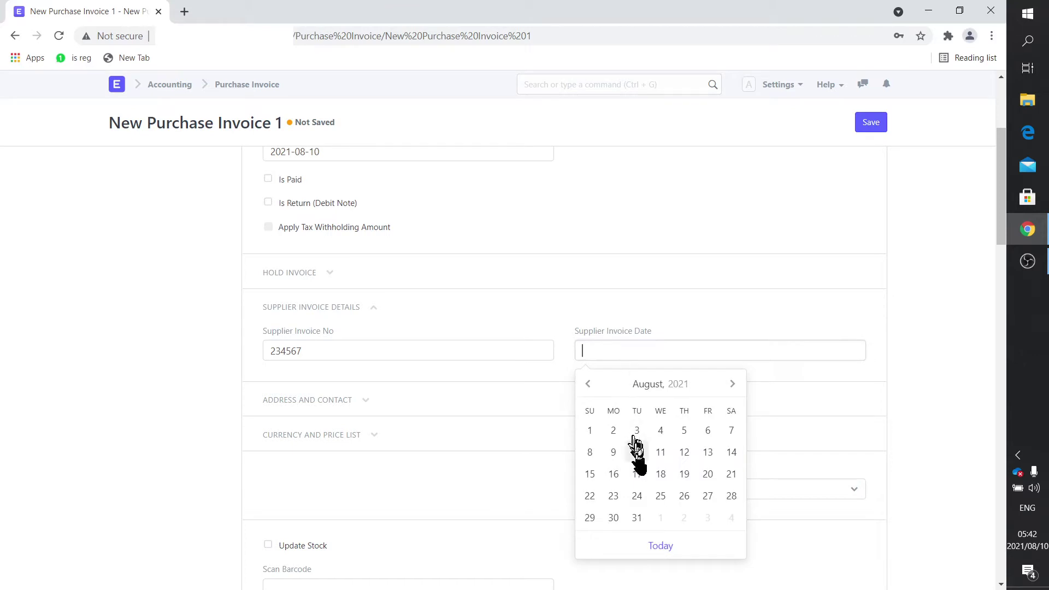
click(638, 453)
scroll(612, 449, down, 4)
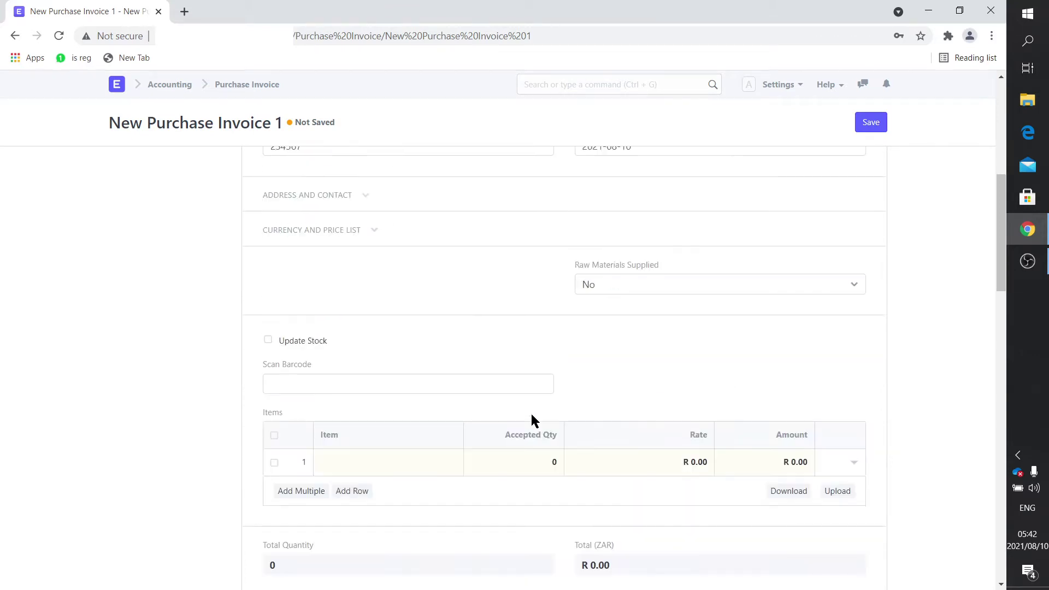
scroll(533, 421, down, 1)
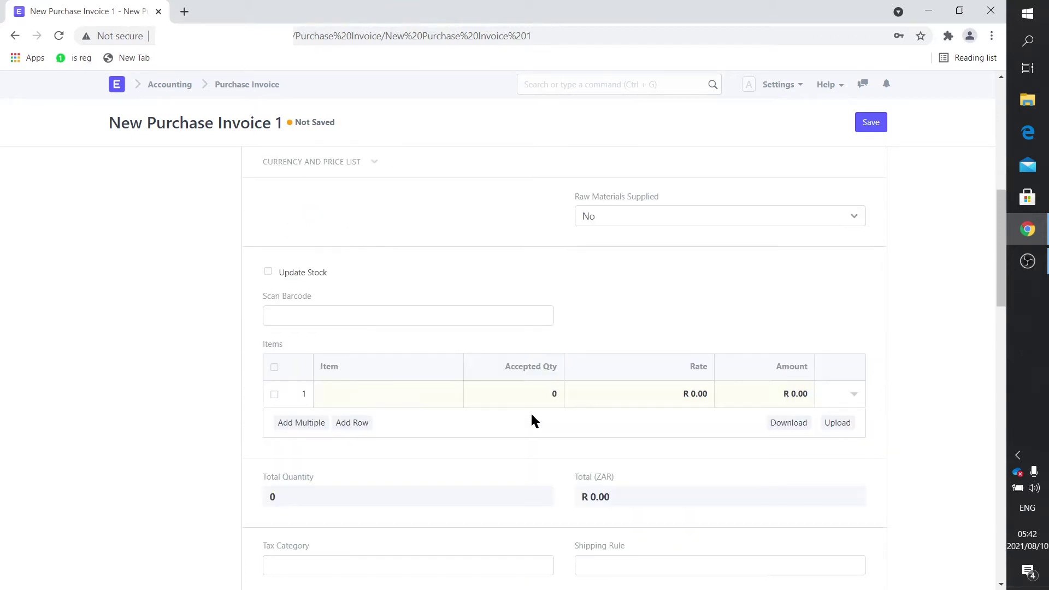
- Name the first item 'DHL Disbursement Fees' with unit of measure Unit
click(854, 395)
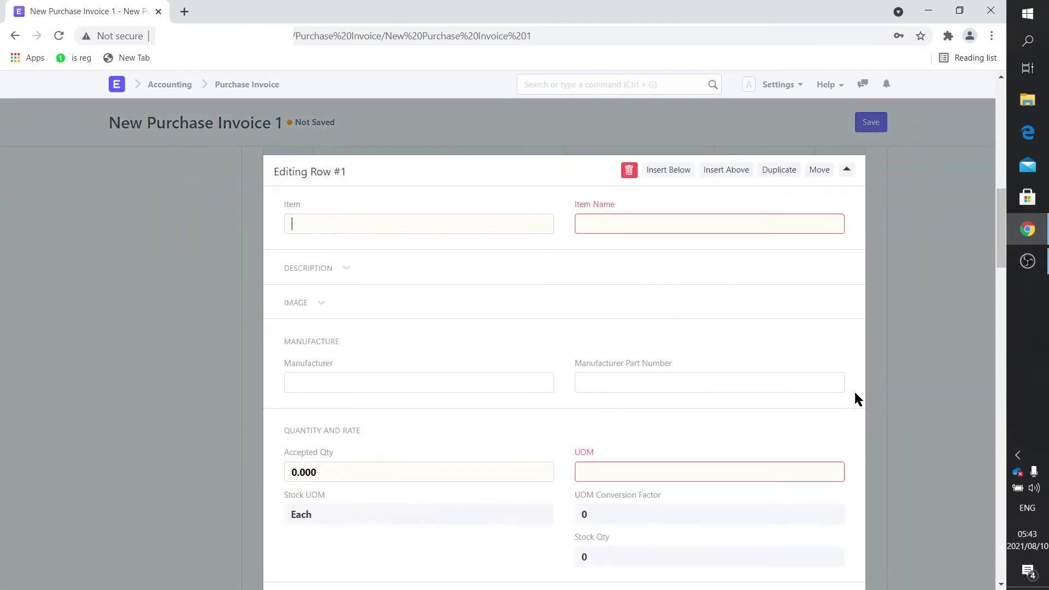
click(626, 224)
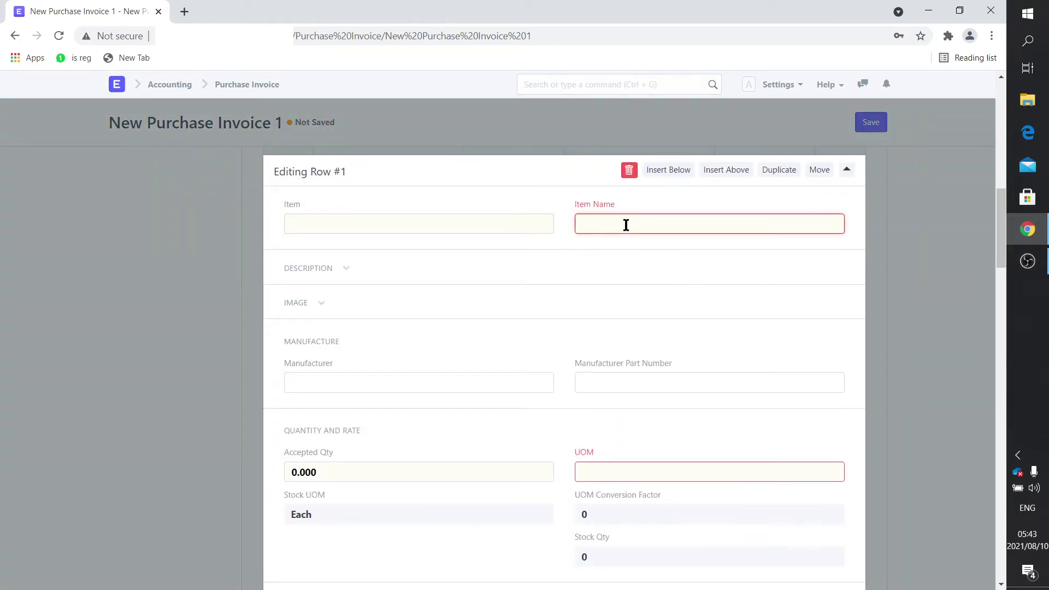
text(DHL Disbursement Fees)
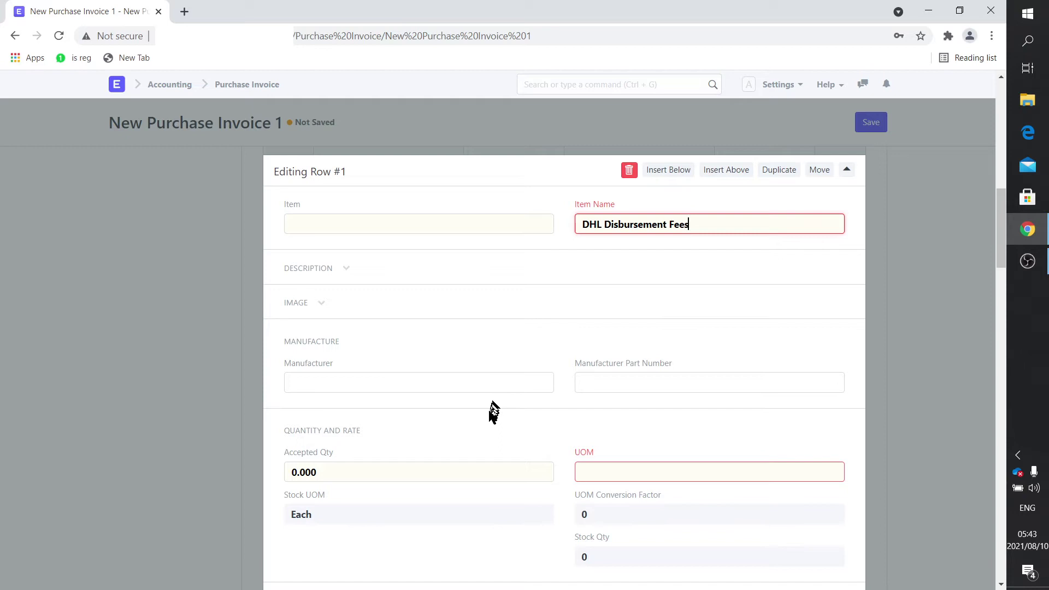
scroll(483, 414, down, 3)
click(653, 335)
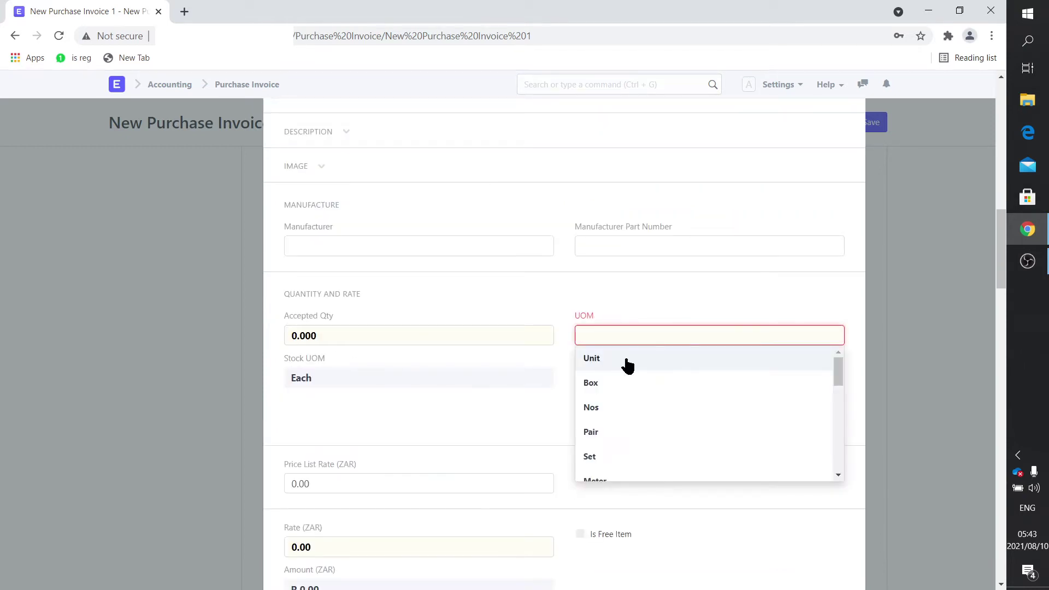
click(625, 358)
- Set the item rate to 190.00 and expense head to 5205 - Freight and Forwarding Charges - TD
scroll(428, 391, down, 1)
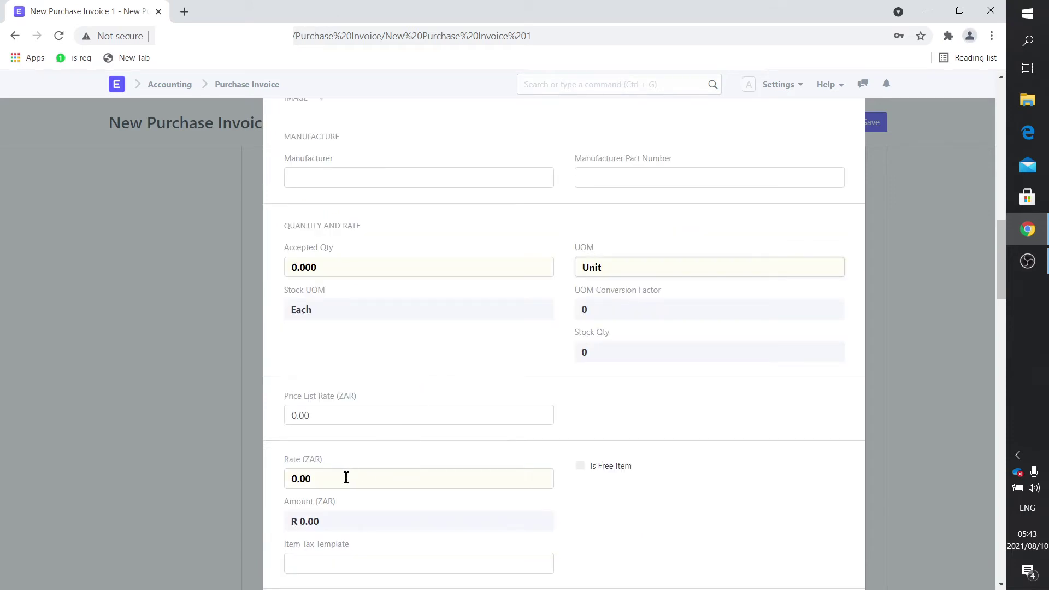
double_click(347, 478)
text(190.00)
scroll(367, 426, down, 1)
scroll(369, 436, down, 2)
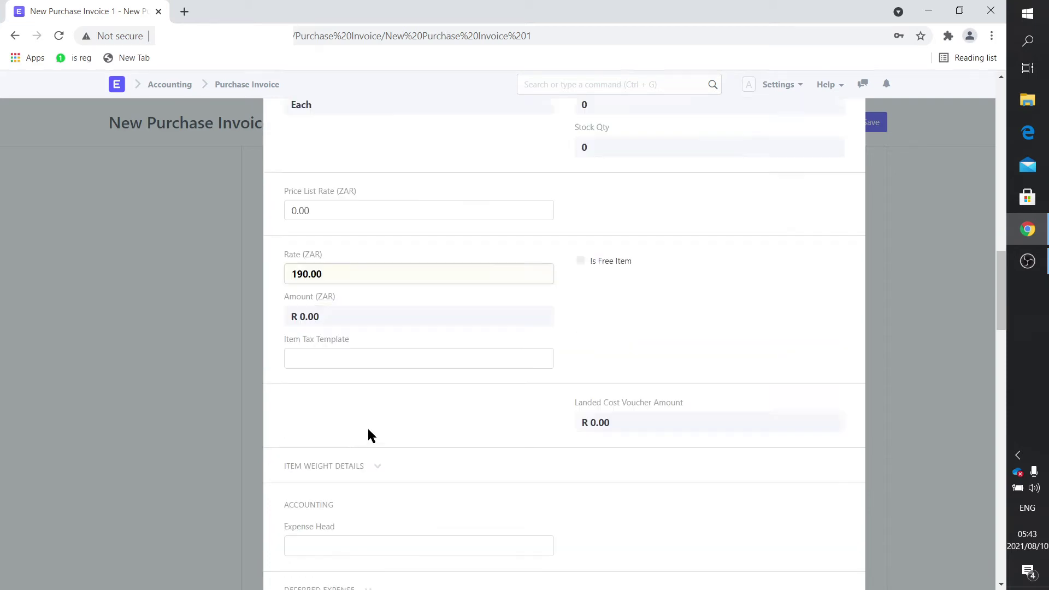
scroll(368, 431, down, 1)
scroll(369, 430, down, 1)
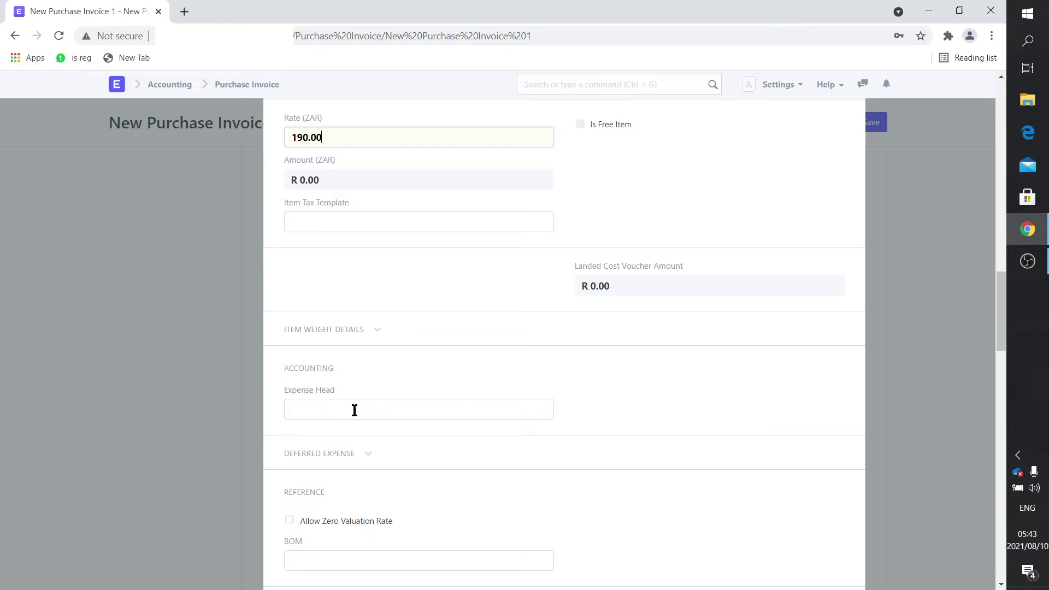
click(355, 411)
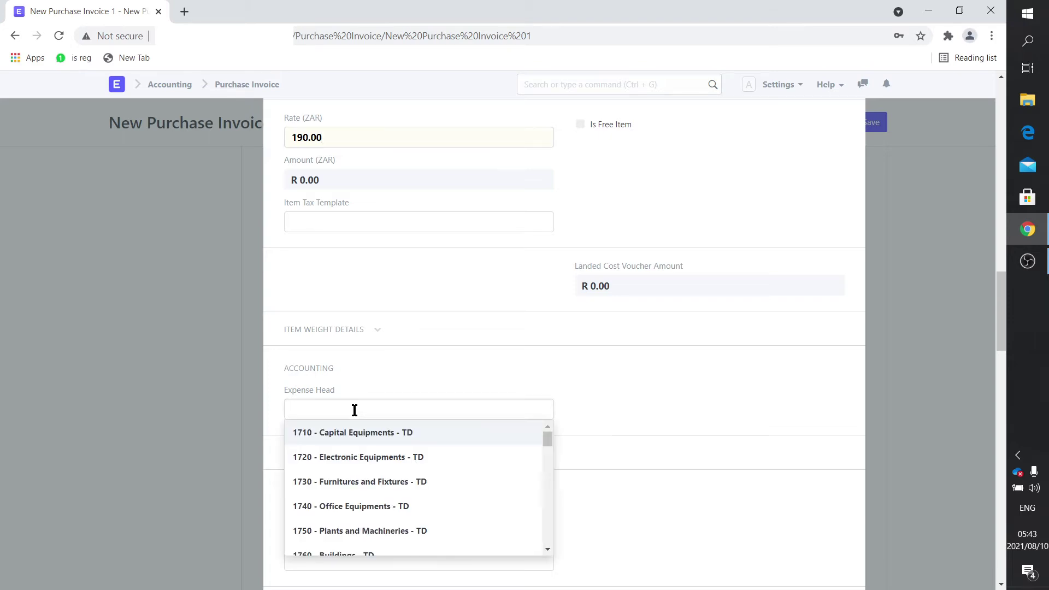
scroll(377, 481, down, 5)
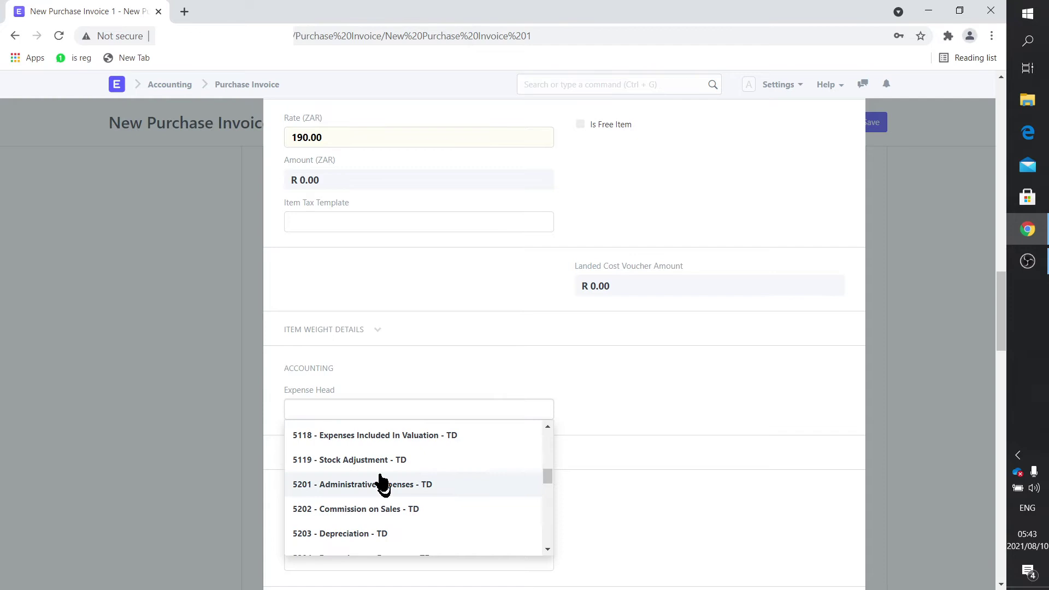
scroll(347, 524, down, 1)
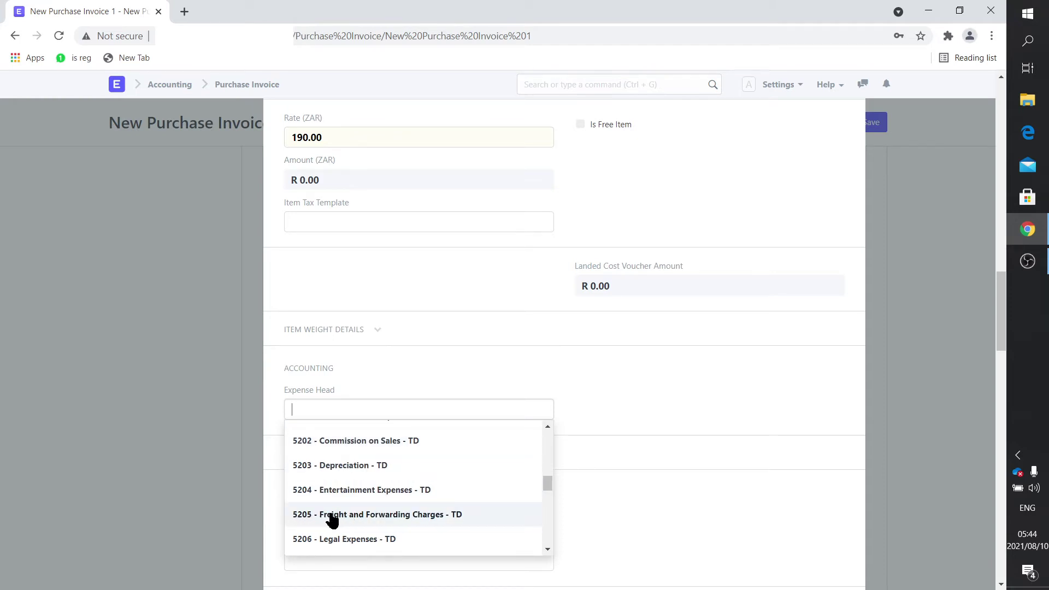
click(332, 515)
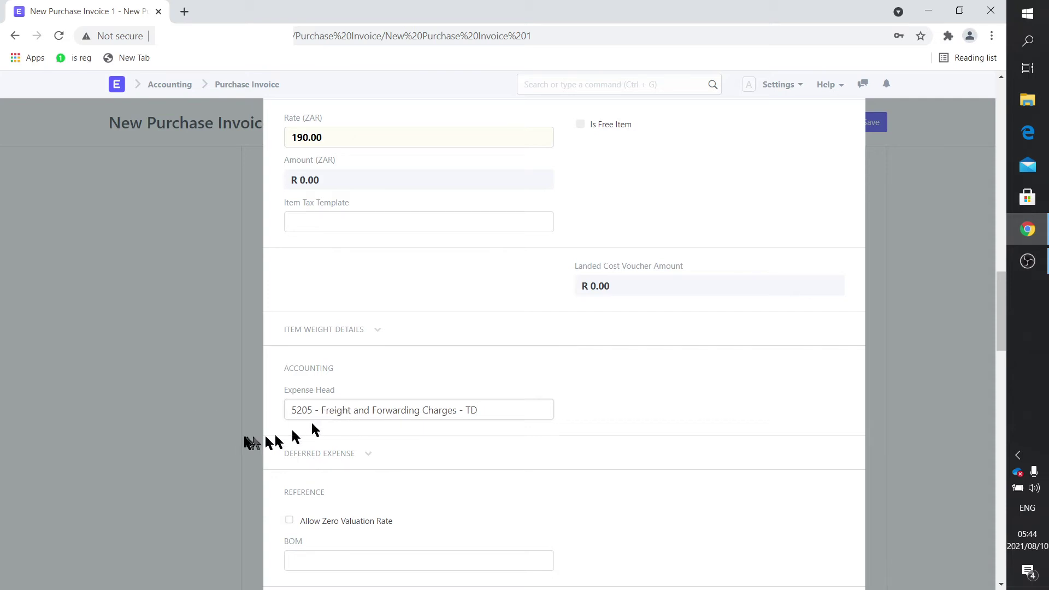
- Enter quantity 1 on the DHL Disbursement Fees line, giving a total of R 190.00
click(204, 385)
scroll(477, 401, up, 10)
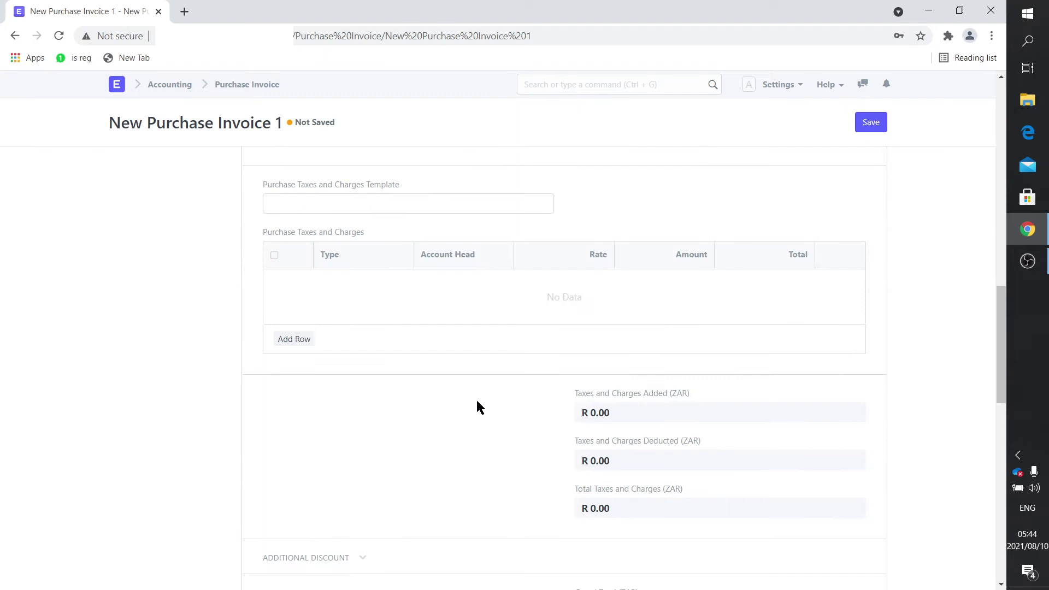
scroll(477, 401, up, 4)
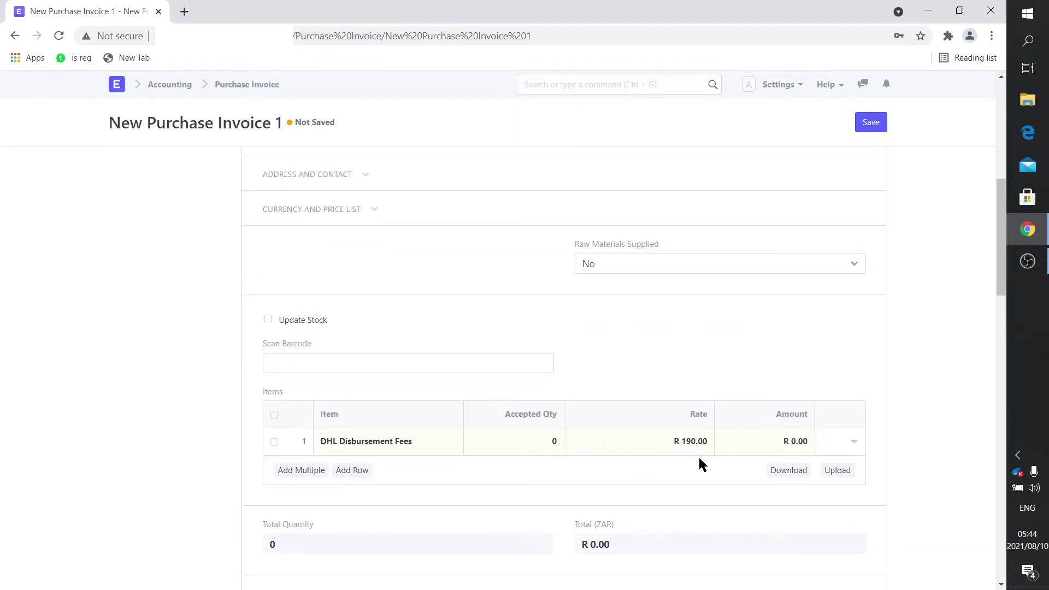
click(557, 444)
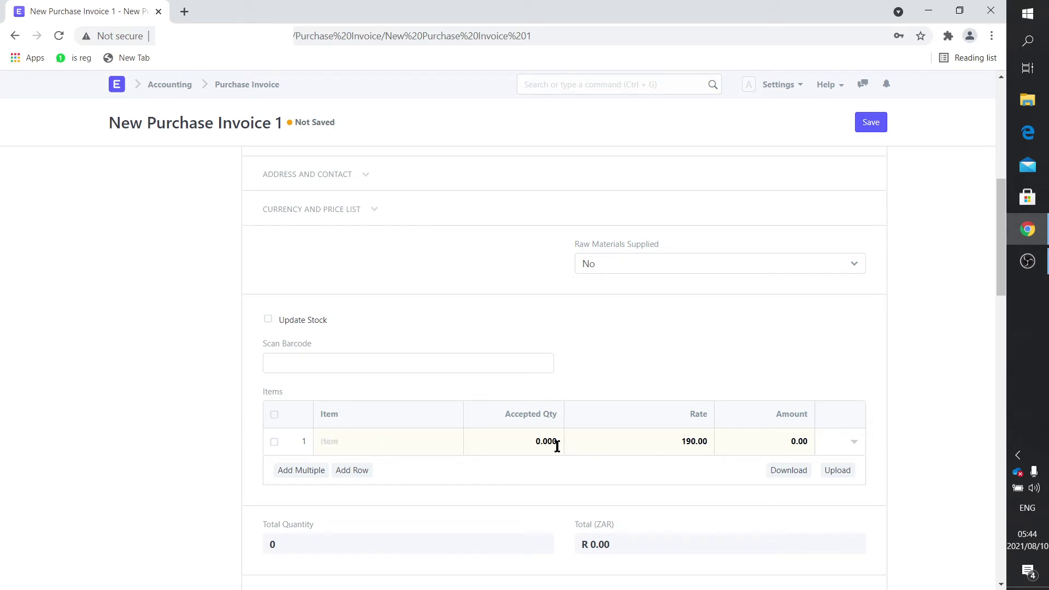
click(557, 444)
text(1)
click(657, 372)
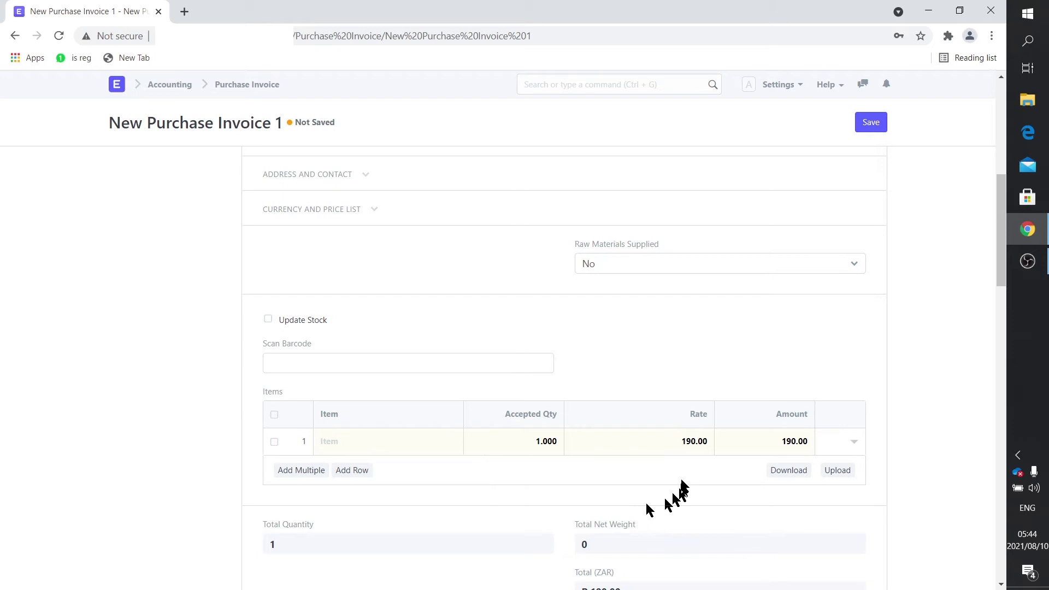
scroll(677, 489, down, 2)
scroll(681, 481, down, 2)
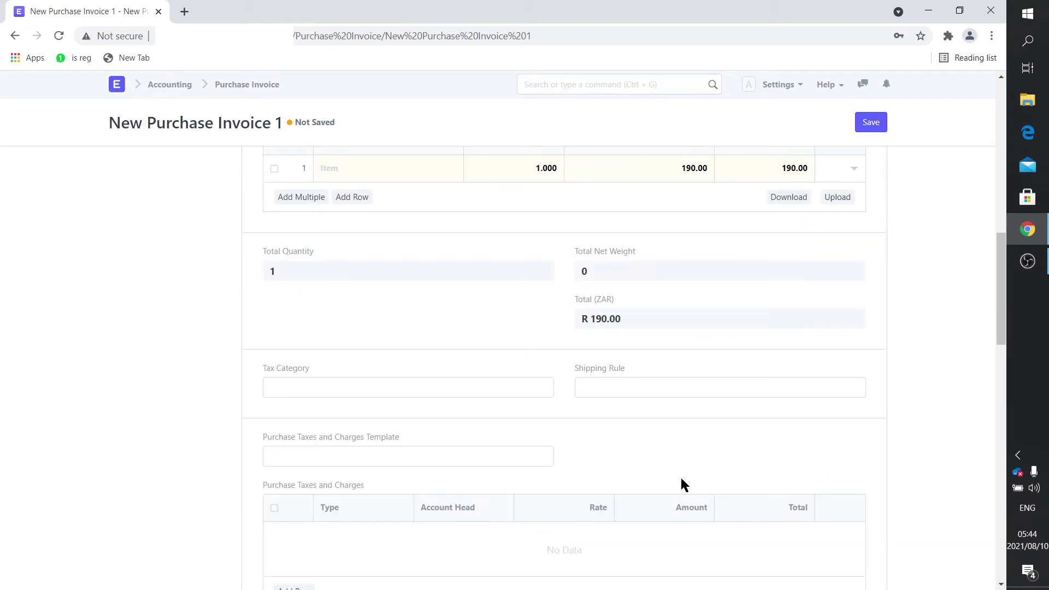
scroll(682, 481, down, 2)
scroll(682, 481, up, 2)
- Add a tax row of type Actual on the VAT - TD account
scroll(778, 485, down, 2)
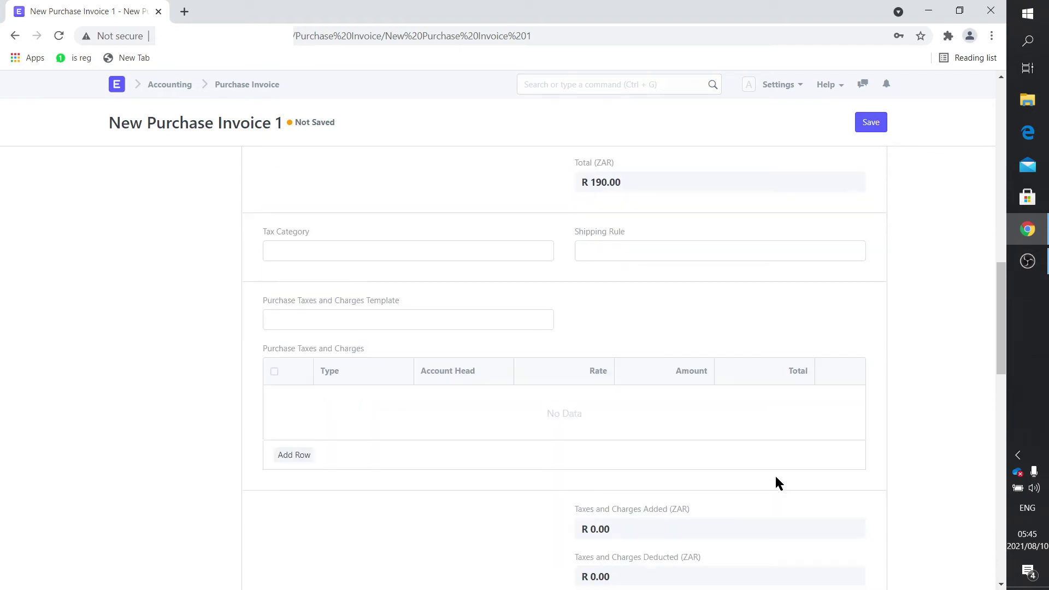
click(304, 457)
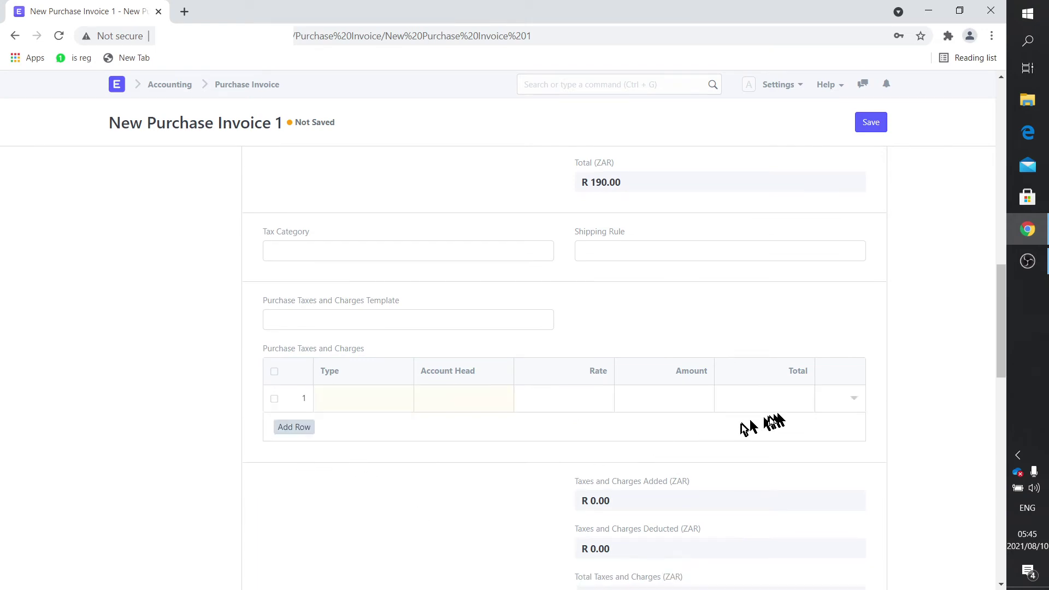
click(856, 401)
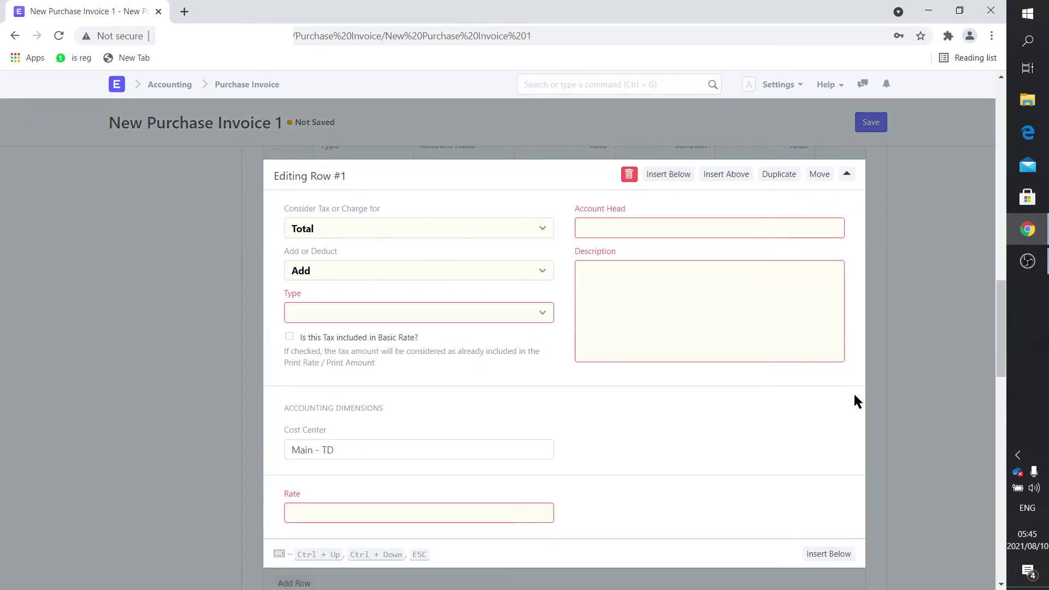
click(441, 310)
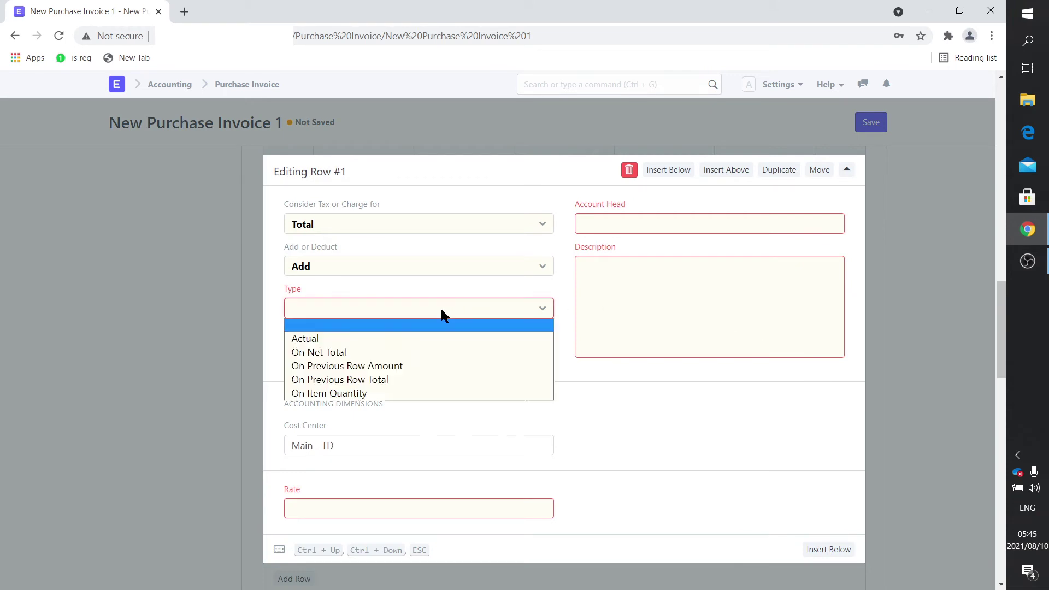
click(406, 339)
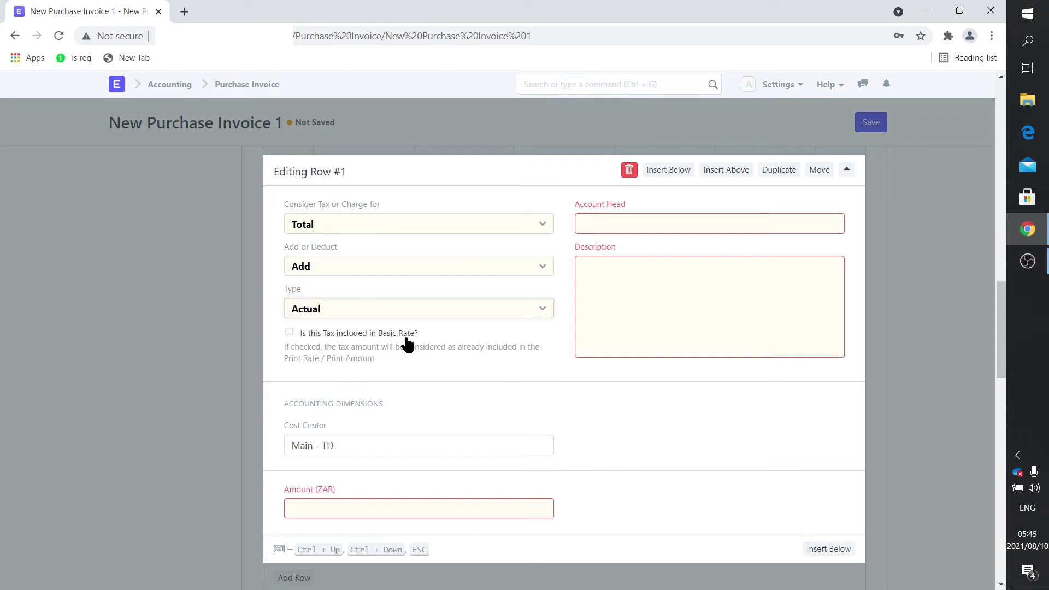
click(616, 224)
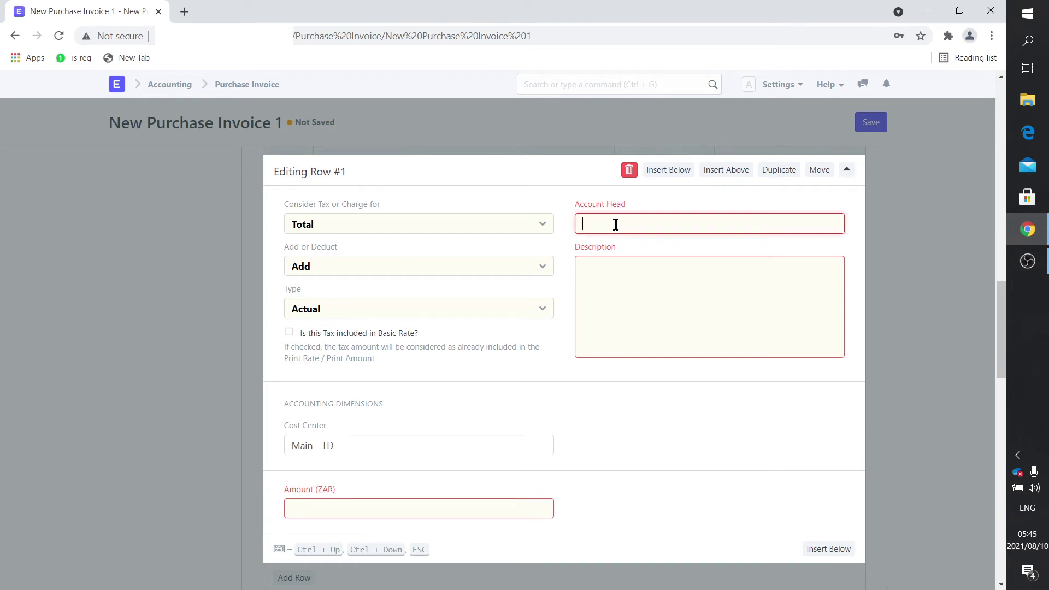
scroll(615, 284, down, 3)
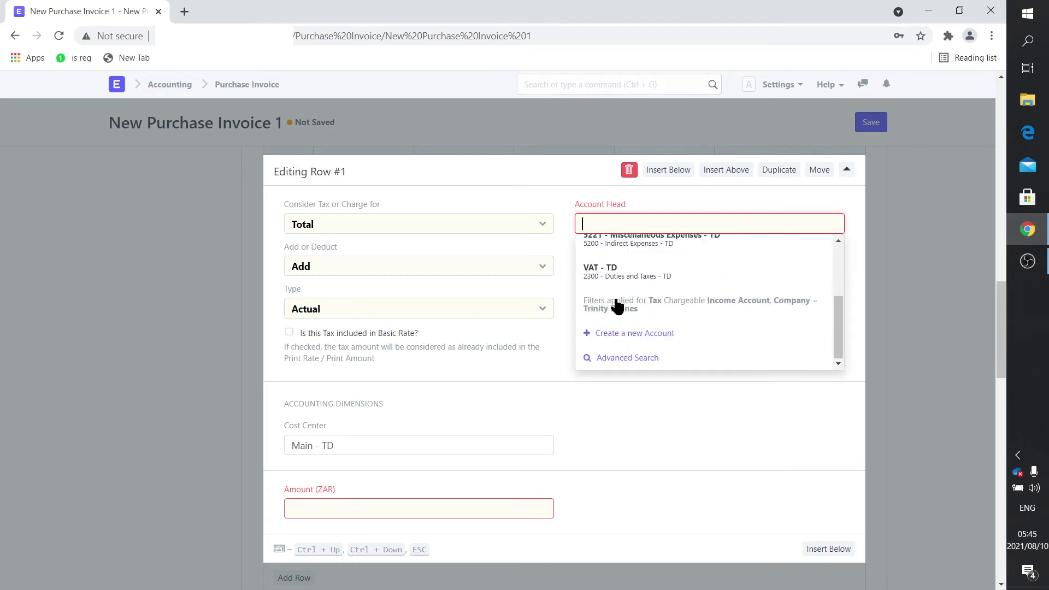
click(616, 276)
- Describe the tax as 'CUstom VAT @ 15%' with an amount of 2300.00
click(615, 278)
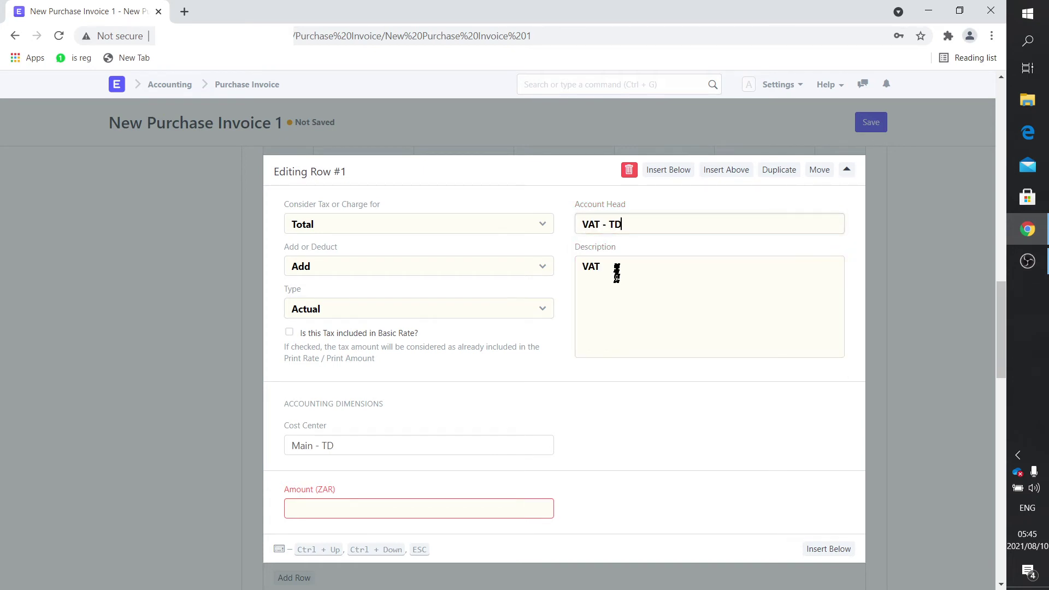
key(BackSpace)
key(BackSpace)
key(BackSpace)
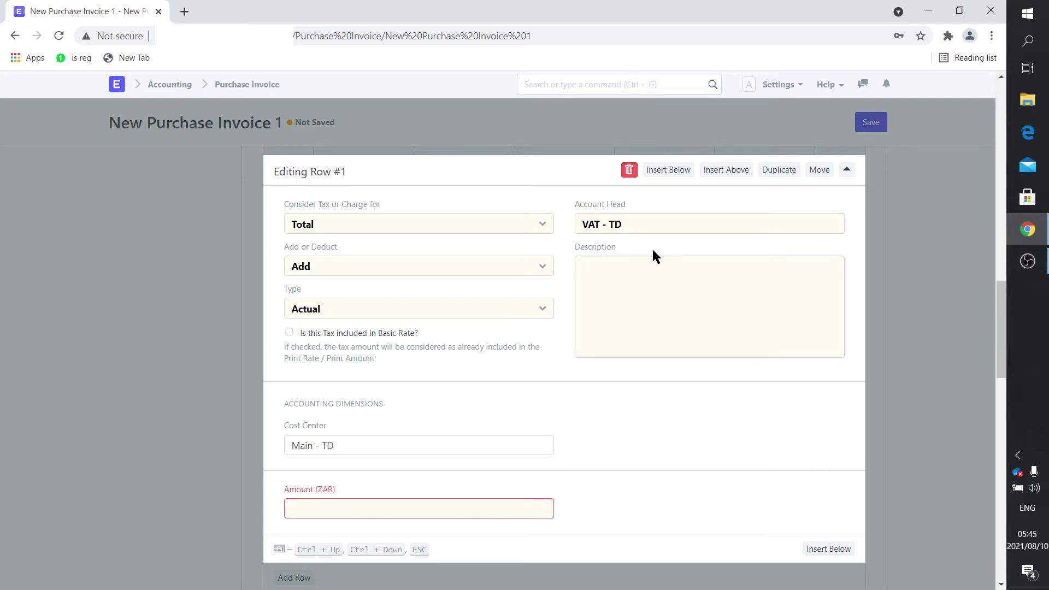
text(CUstom VAT @ 15%)
scroll(452, 452, down, 1)
click(327, 441)
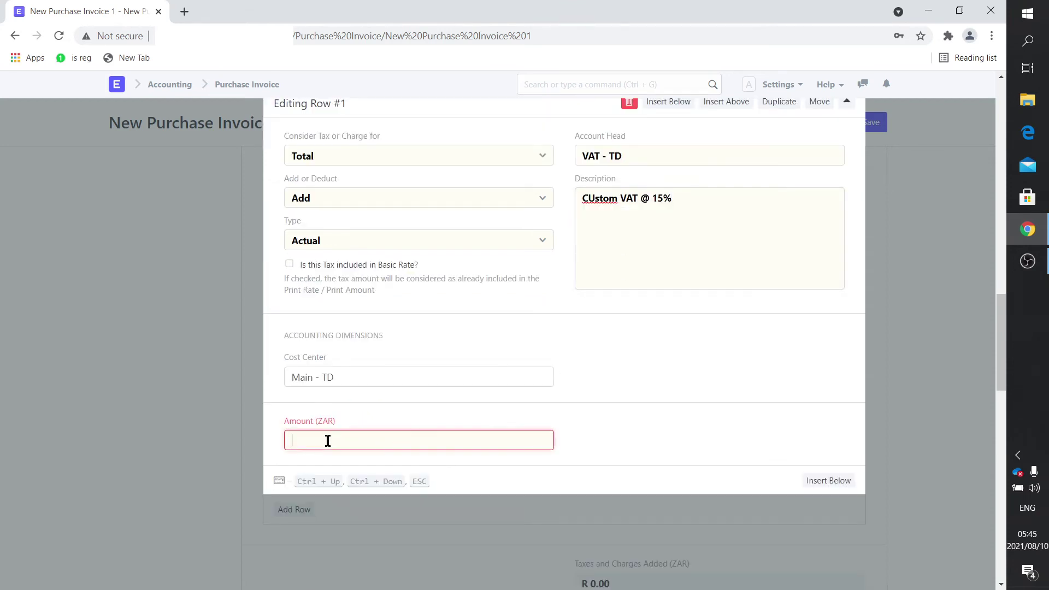
text(2300.00)
click(193, 386)
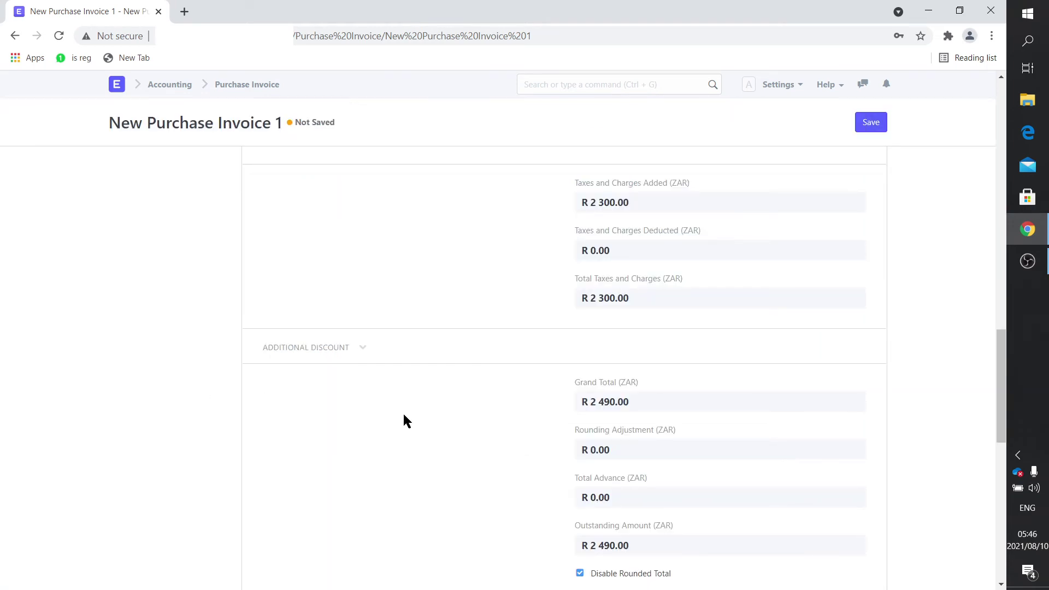
scroll(406, 421, down, 1)
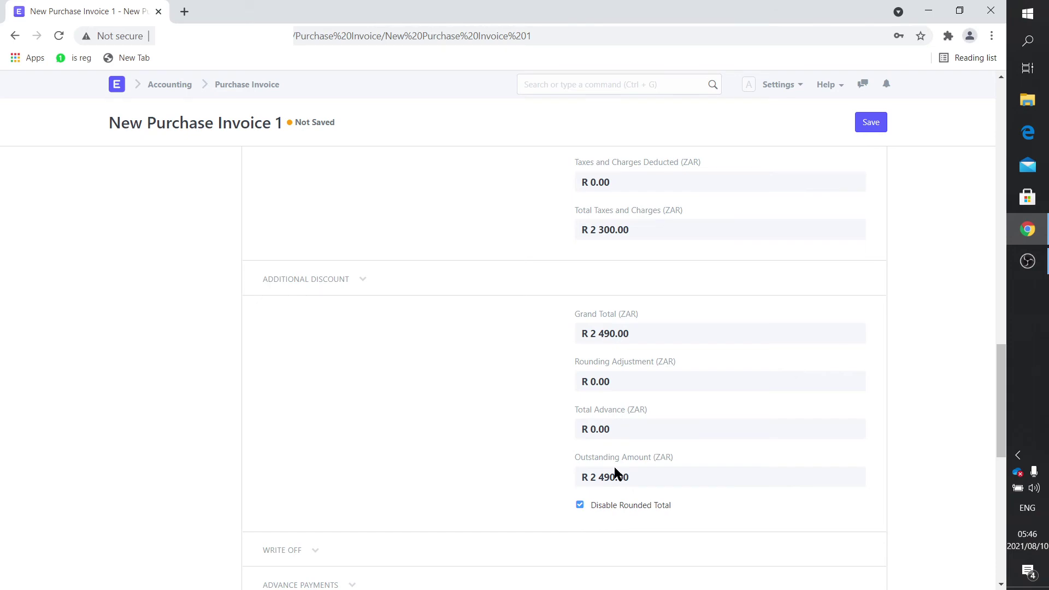
scroll(614, 471, down, 3)
scroll(614, 471, down, 2)
scroll(614, 471, up, 5)
scroll(615, 470, up, 10)
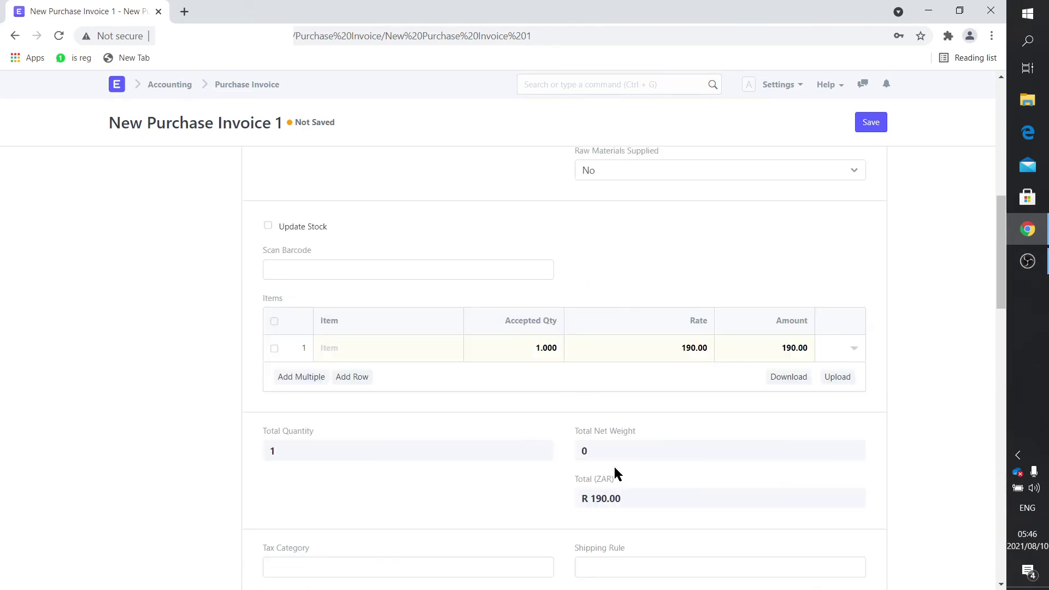
scroll(614, 474, up, 4)
scroll(614, 473, up, 3)
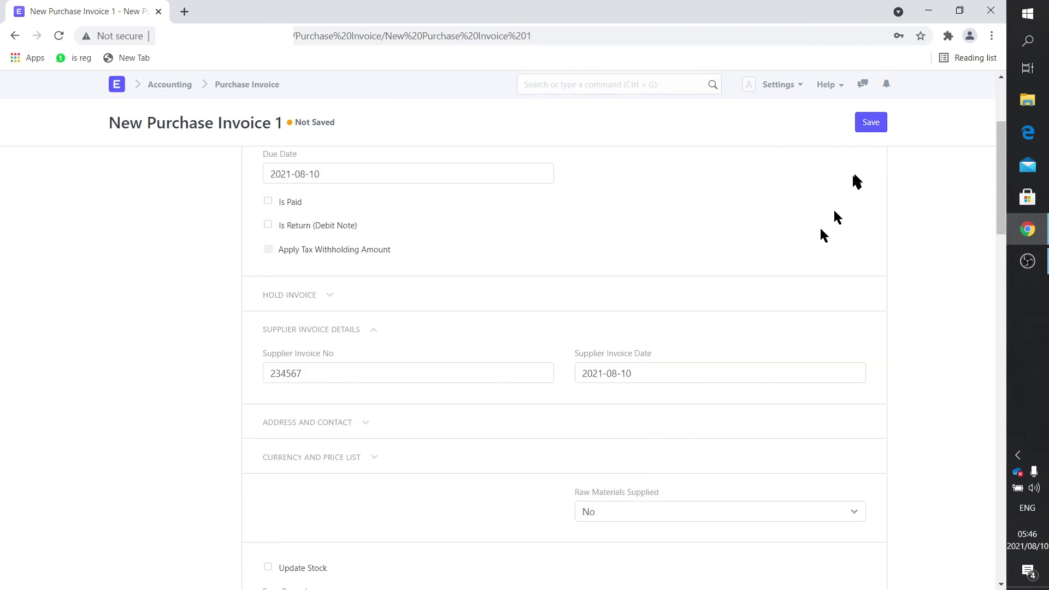
- Save and submit invoice ACC-PINV-2021-00004, then return to the Purchase Invoice list
click(869, 127)
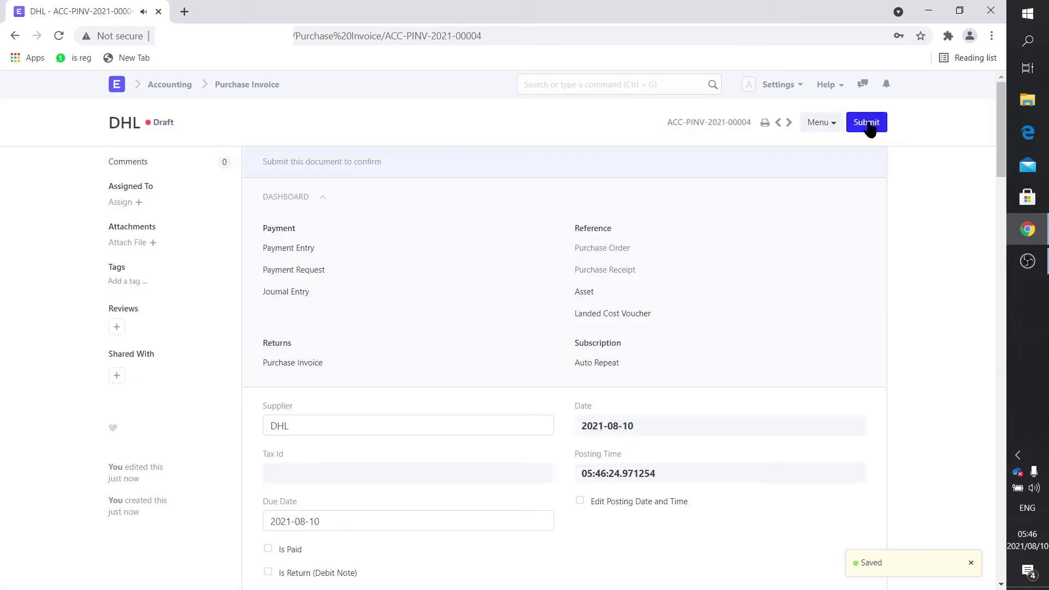
click(868, 124)
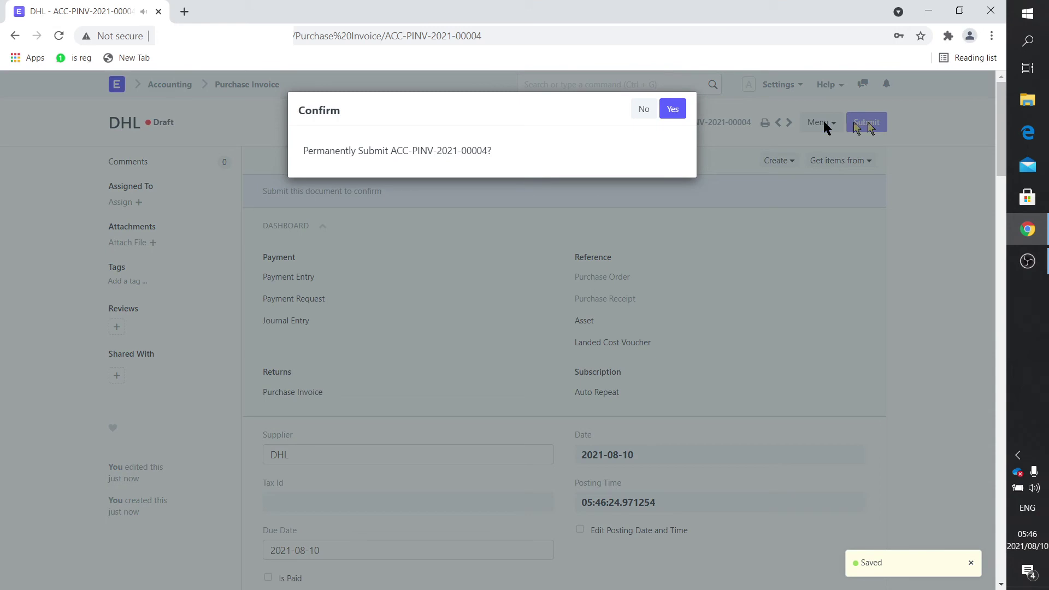
click(673, 109)
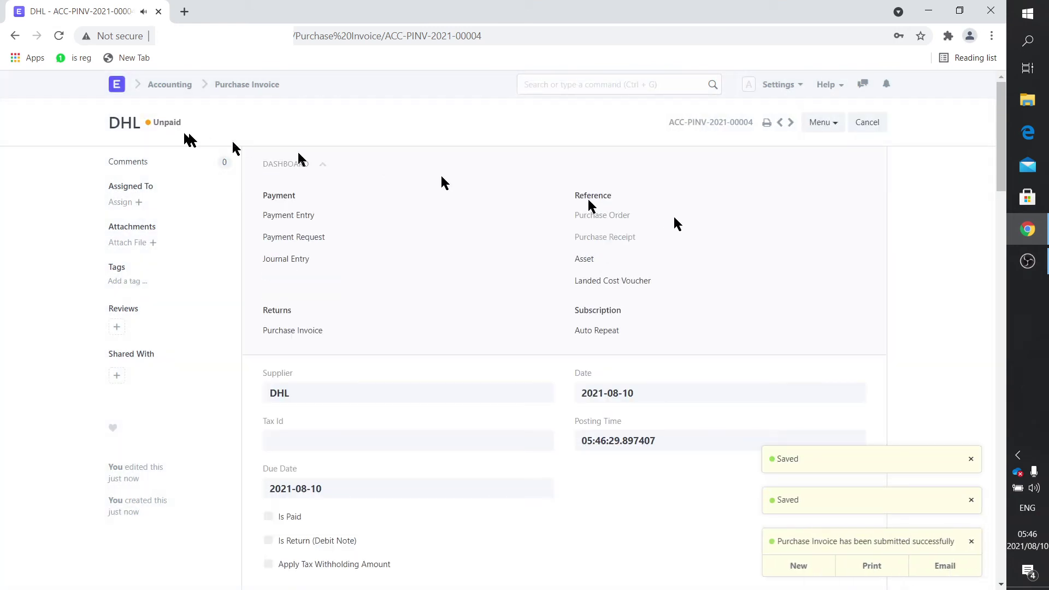
click(224, 87)
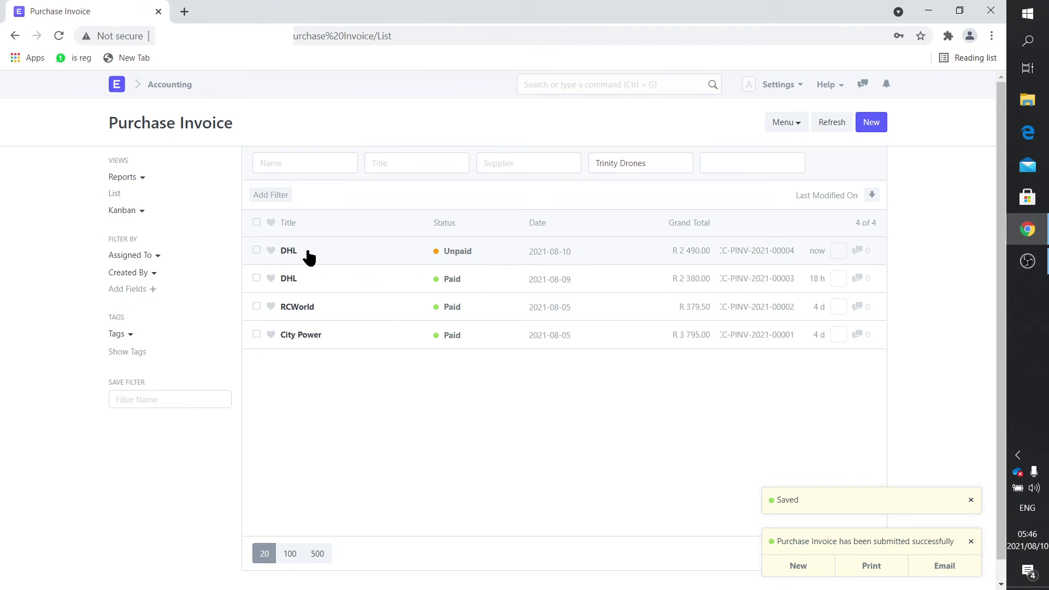
- Open City Power invoice ACC-PINV-2021-00001 and view its R 3 300.00 Municipal expenses item
click(306, 336)
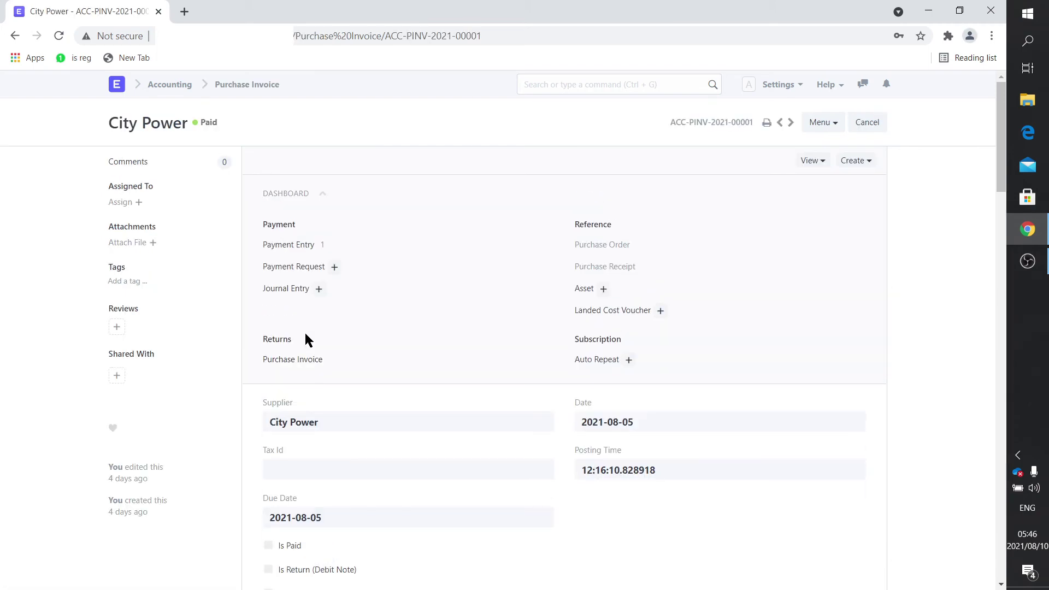
scroll(304, 339, down, 7)
scroll(304, 339, down, 2)
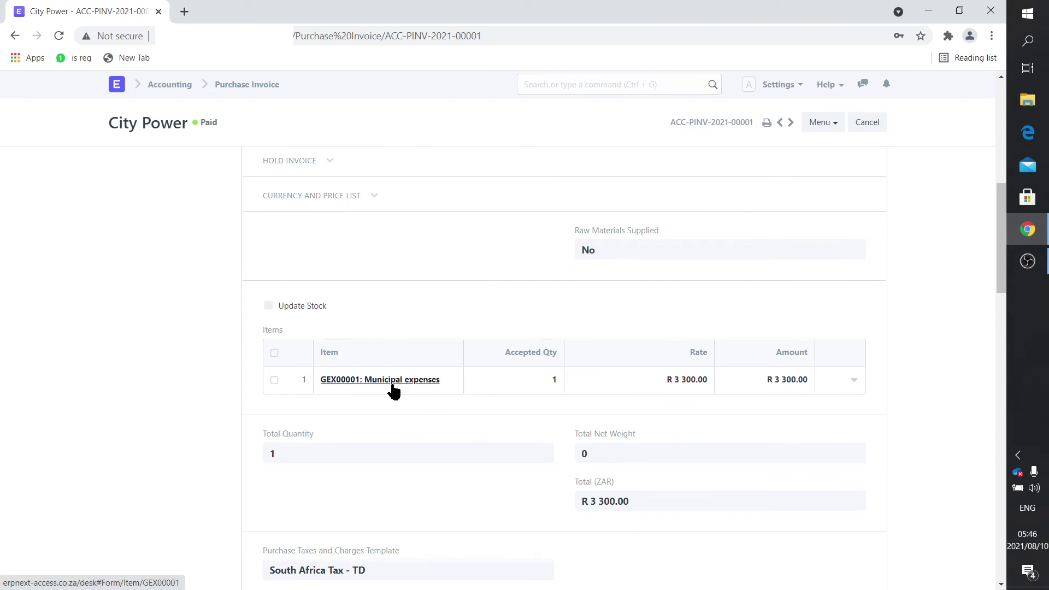
- Open the Stock Item list and change its item group filter from Raw Material to Services
click(116, 89)
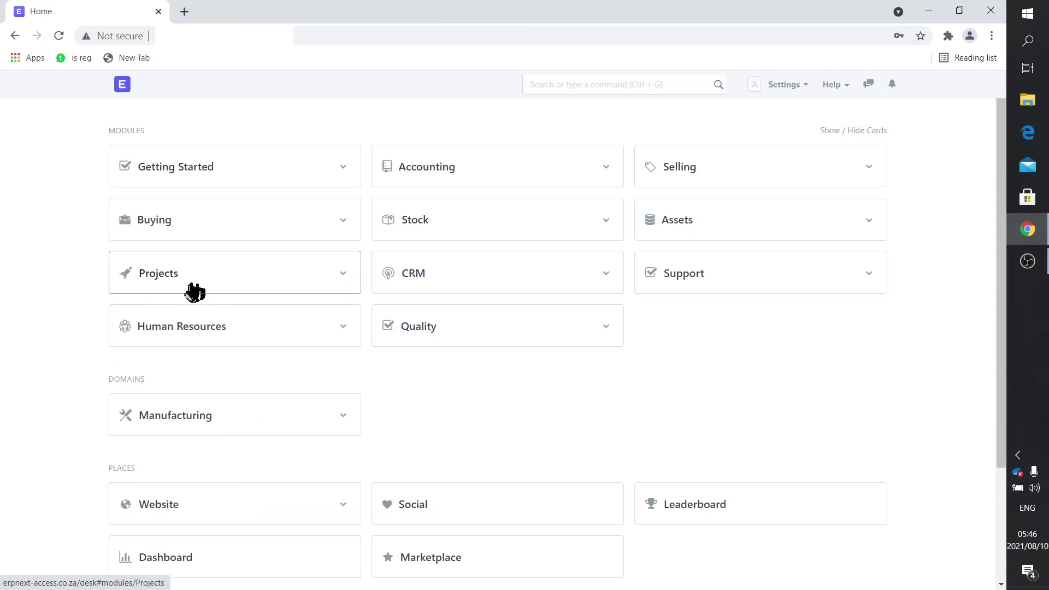
click(419, 221)
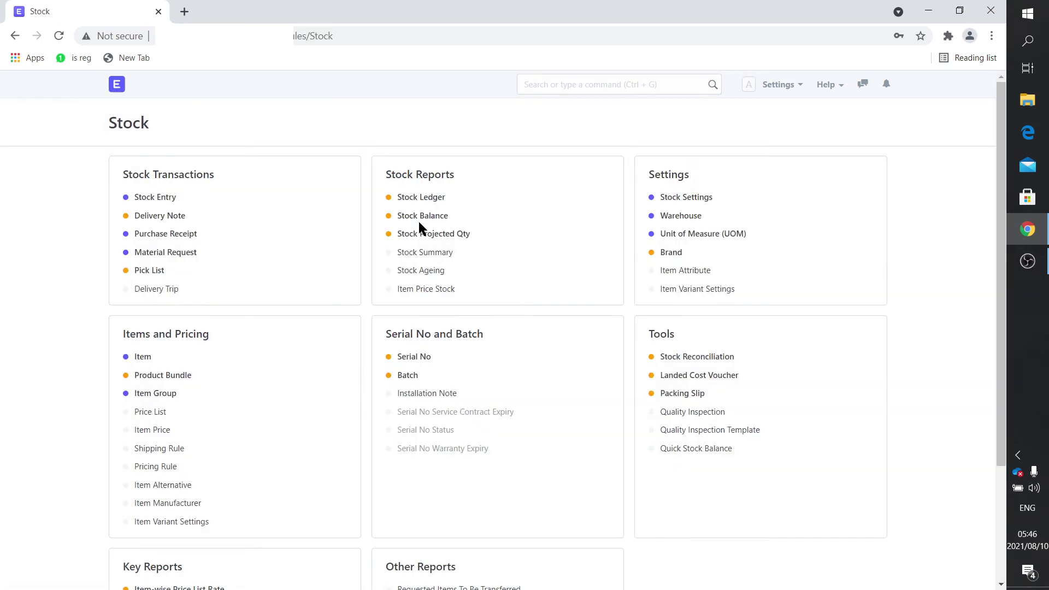
click(149, 356)
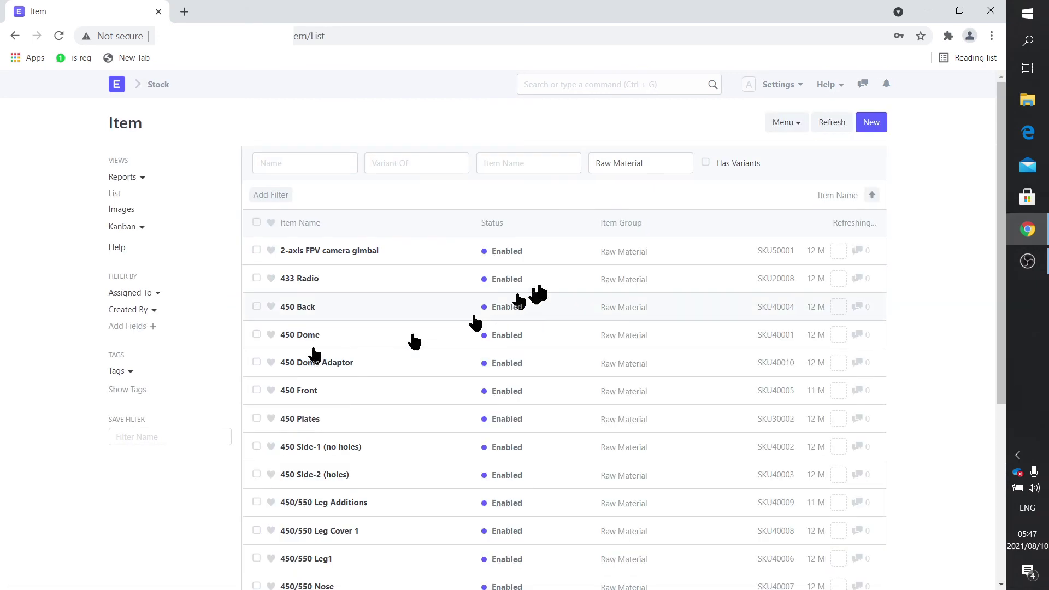
drag(658, 163, 579, 163)
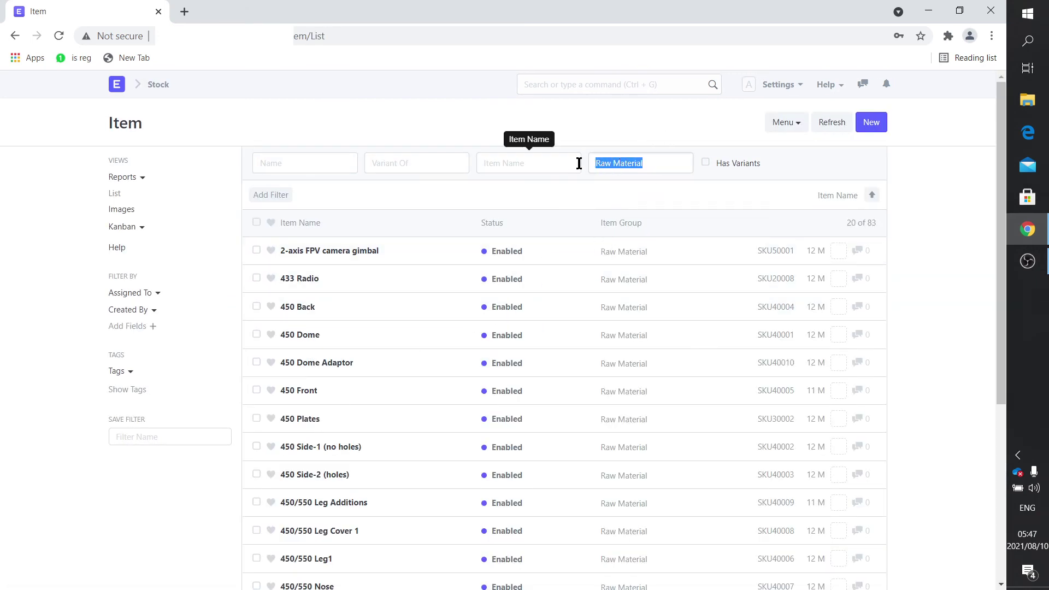
text(Ser)
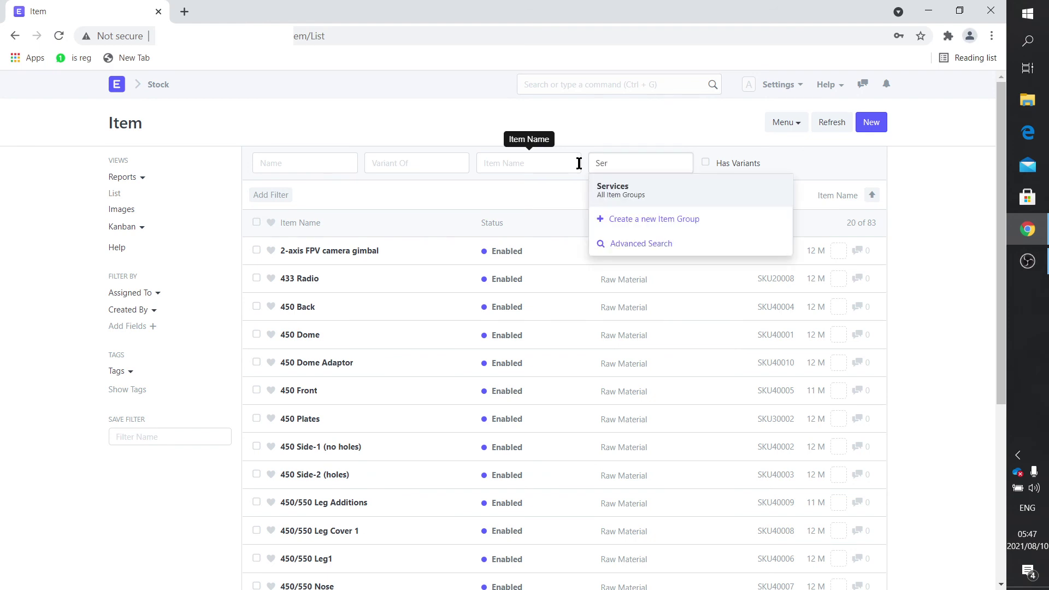
click(592, 189)
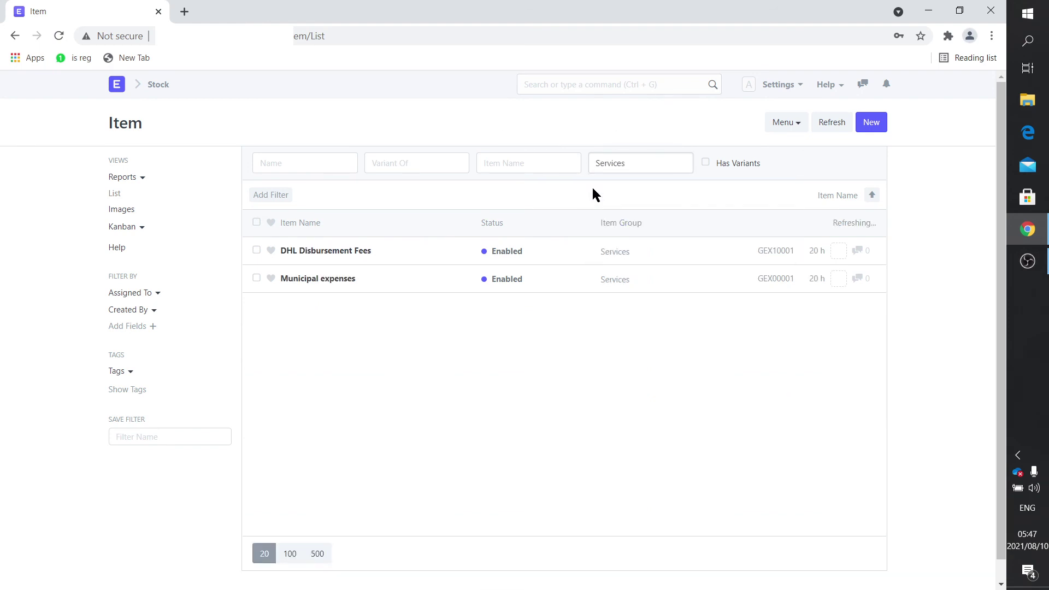
- Open item GEX00001 'Municipal expenses' and expand its Sales Details section
click(338, 284)
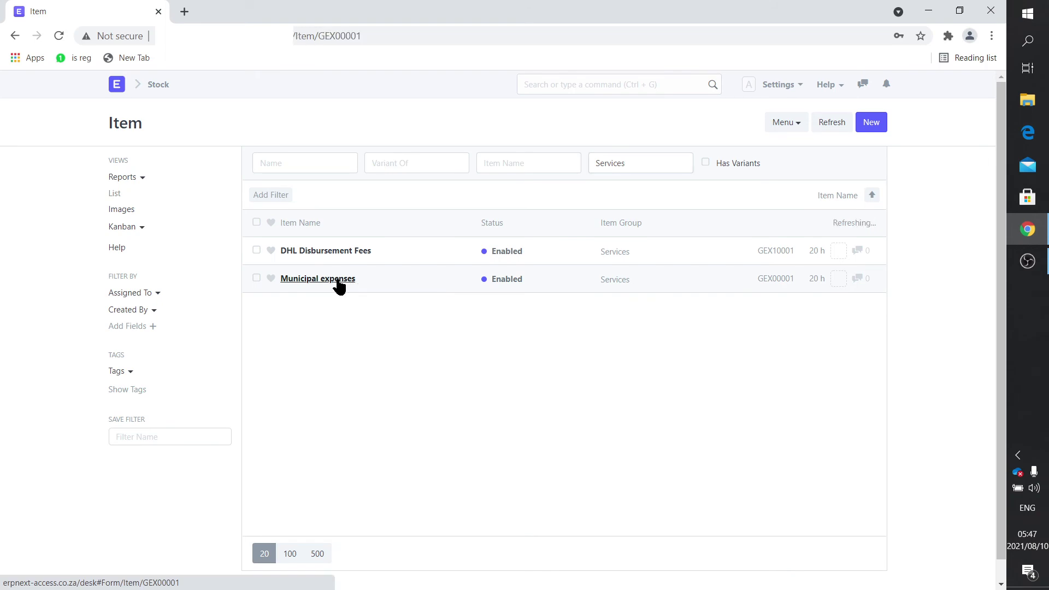
scroll(497, 326, down, 10)
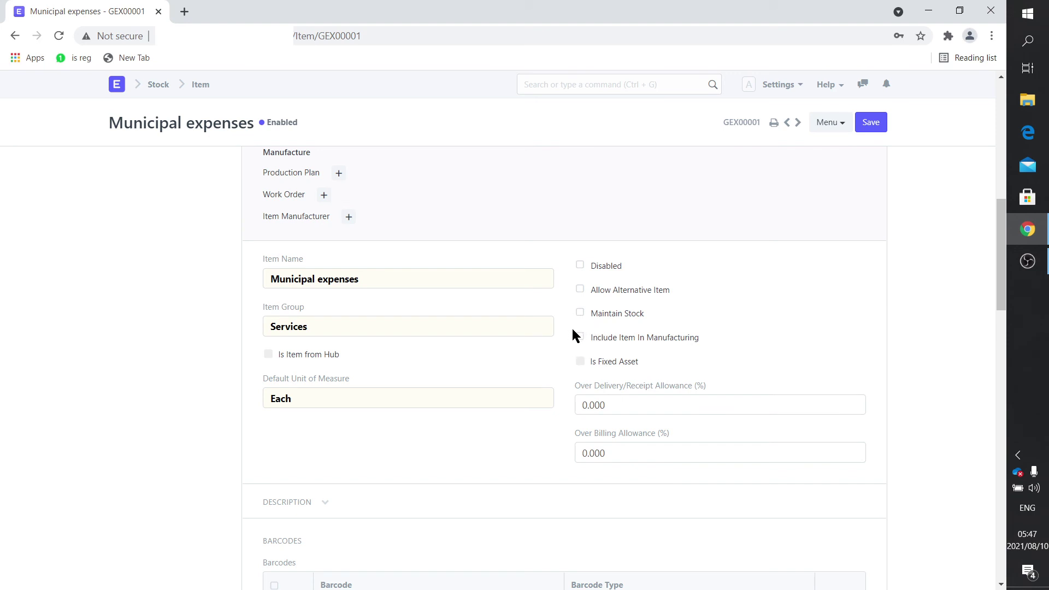
scroll(572, 330, down, 13)
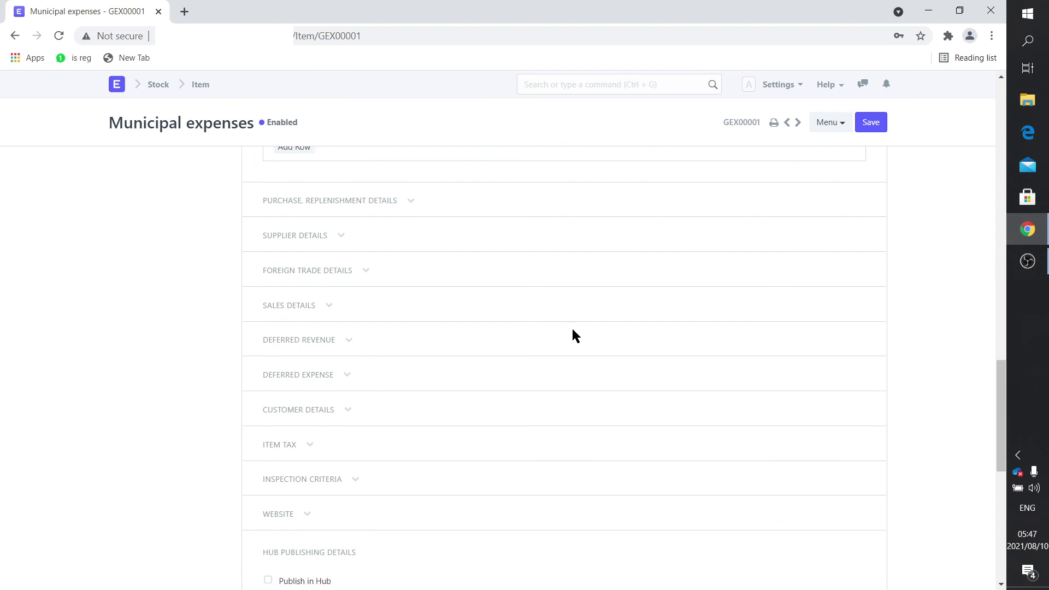
click(329, 307)
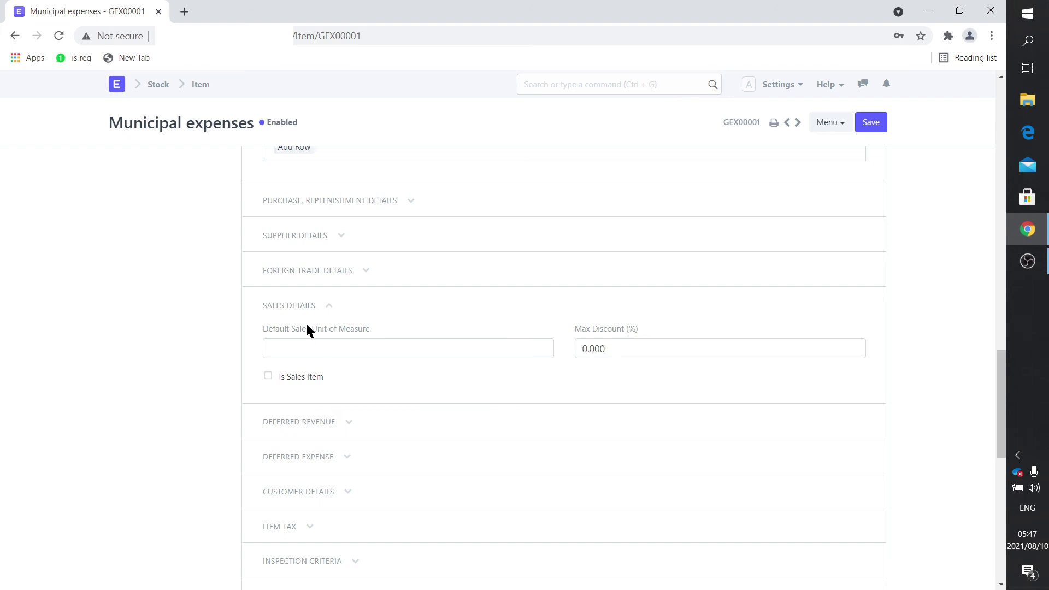
scroll(306, 327, up, 15)
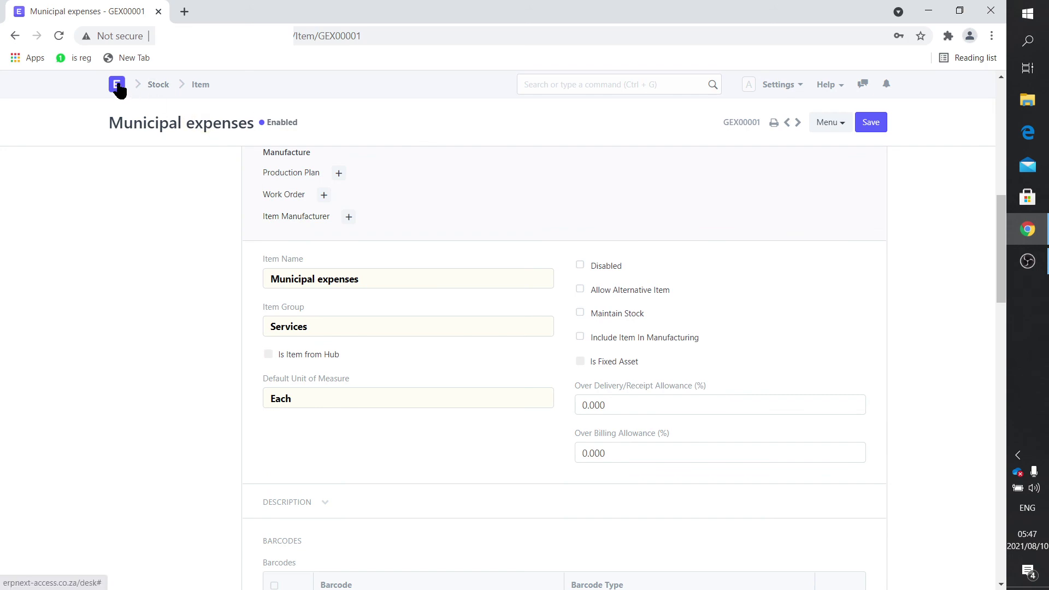
- Revisit the Municipal expenses item from the Item list, then go back to the Stock page
click(164, 85)
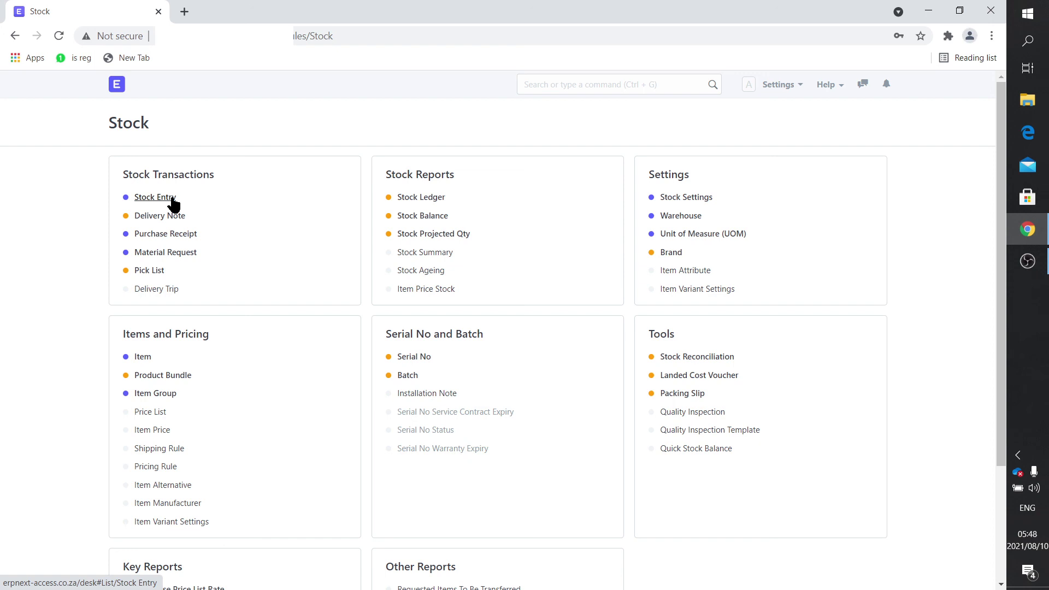
click(140, 358)
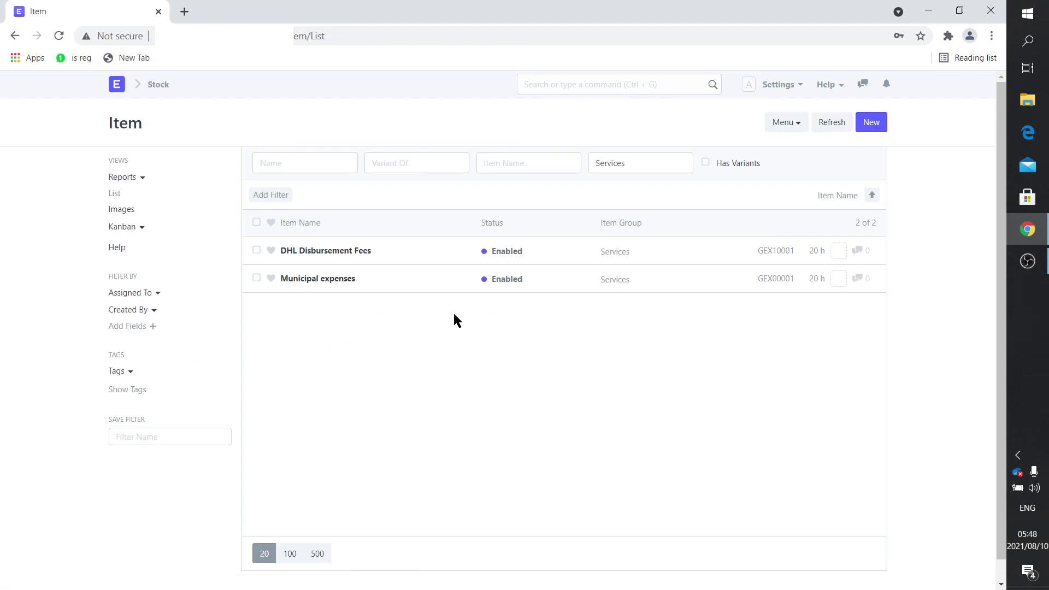
click(323, 280)
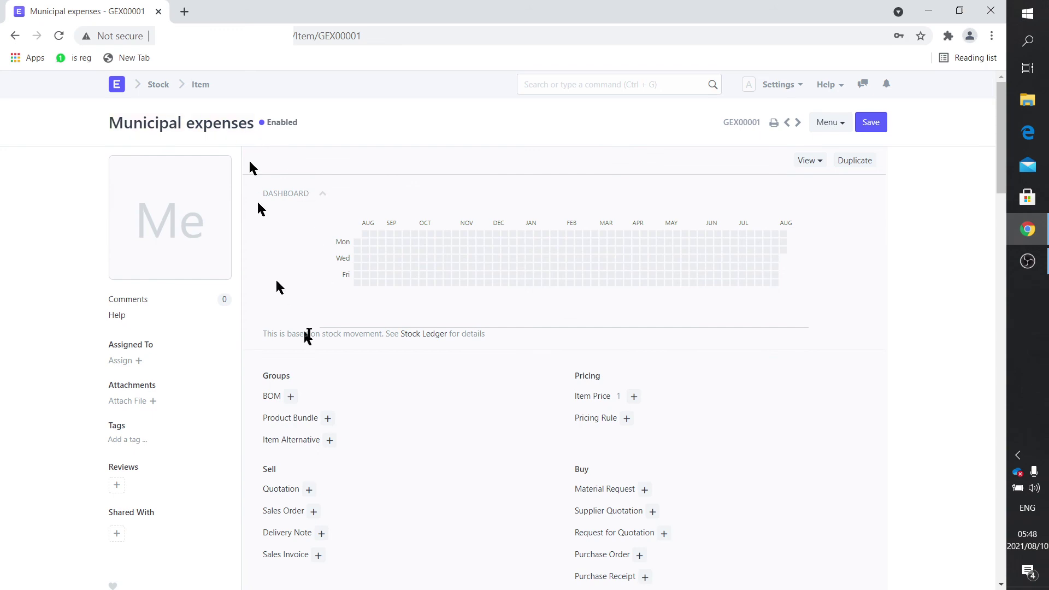
scroll(311, 337, down, 10)
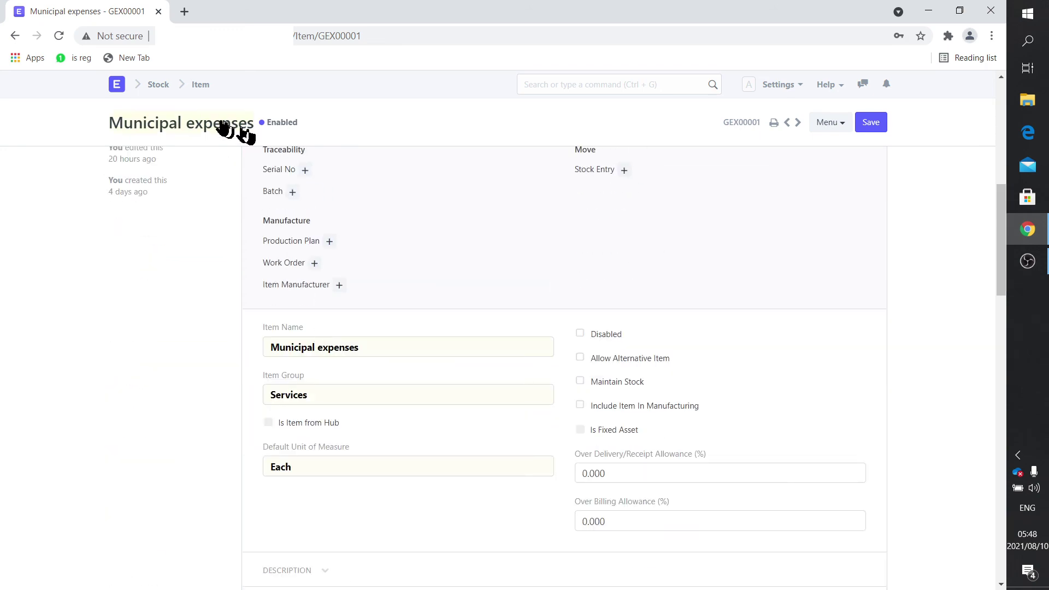
click(154, 86)
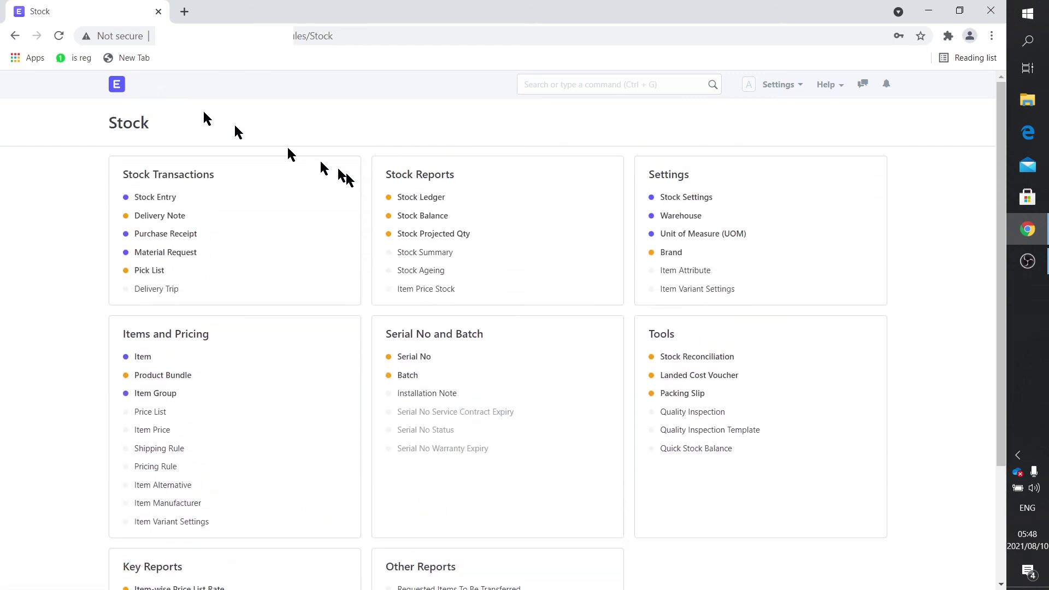
- Open the Item list, then return to the ERPNext home modules page
click(143, 358)
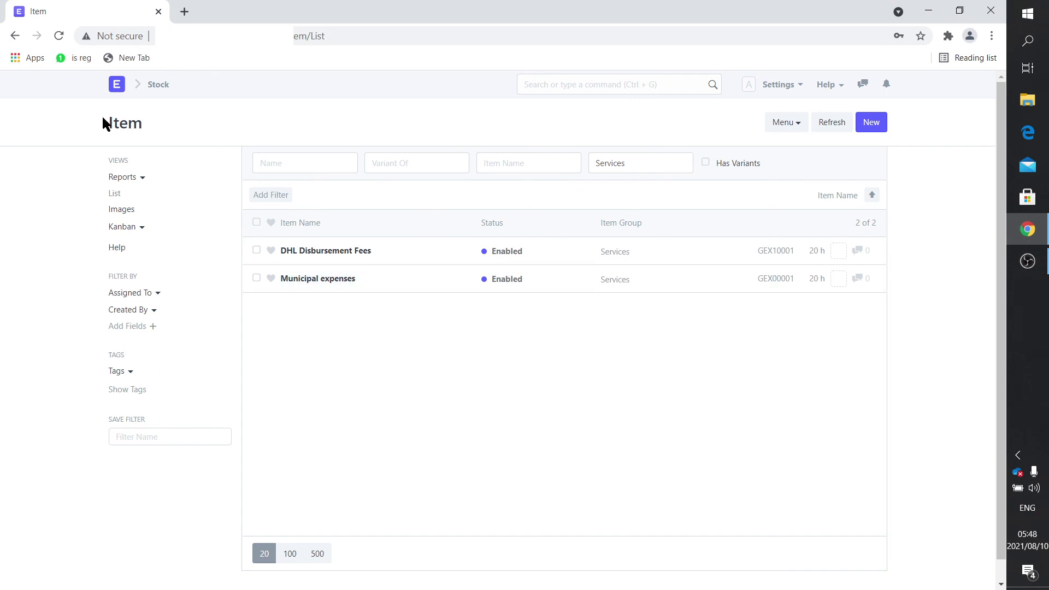
click(117, 86)
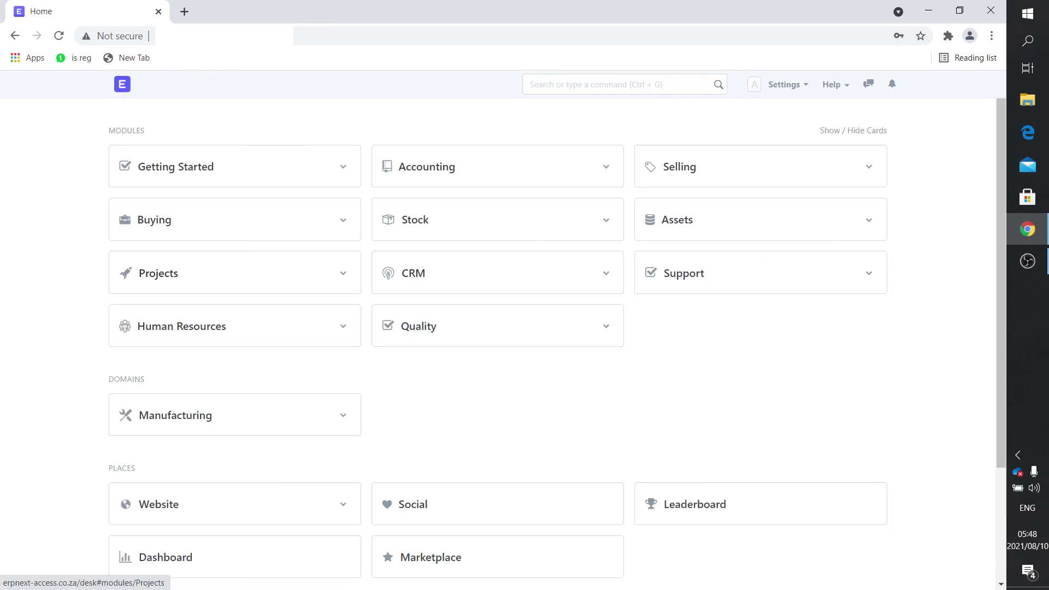